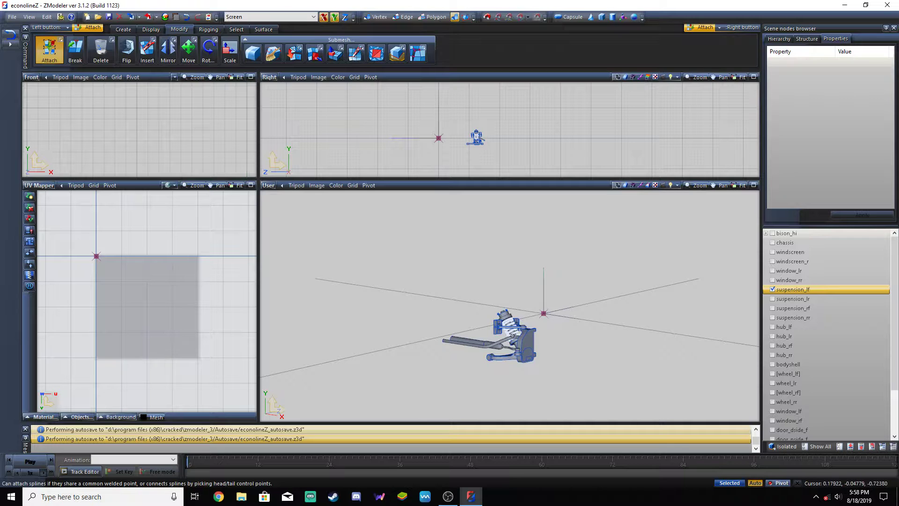
Step: Preview the suspension_lf, suspension_lr and suspension_rf parts in the scene and leave all of them hidden
{"action": "left_click", "coordinate": [772, 290]}
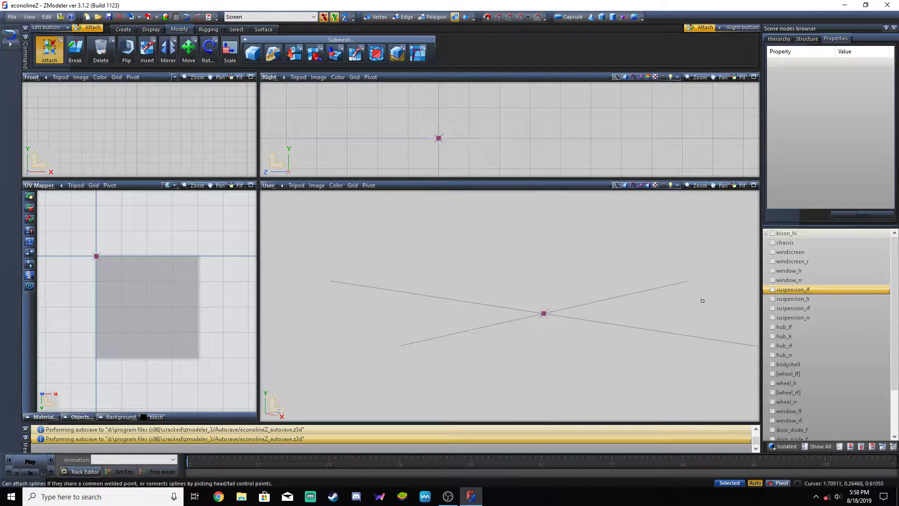
{"action": "left_click", "coordinate": [772, 289]}
{"action": "left_click_drag", "start_coordinate": [602, 390], "coordinate": [443, 284]}
{"action": "left_click_drag", "start_coordinate": [581, 245], "coordinate": [616, 272]}
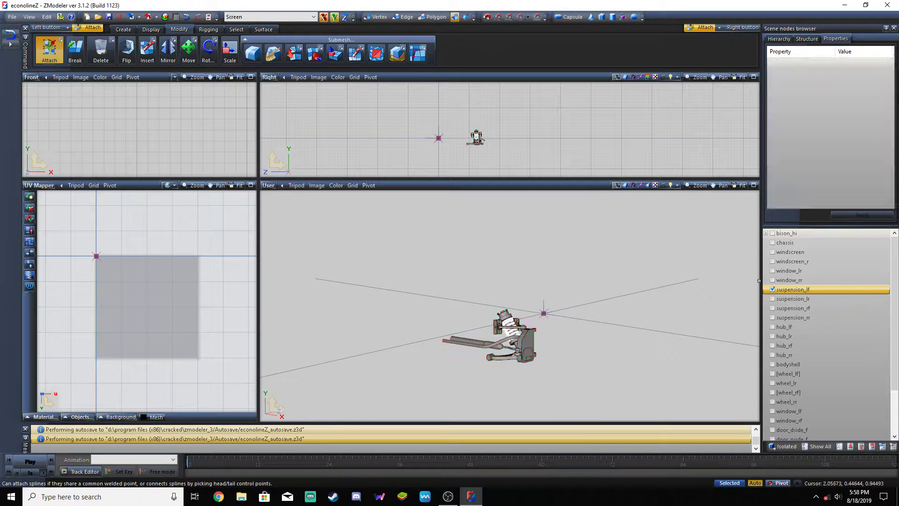
{"action": "left_click", "coordinate": [773, 289]}
{"action": "left_click", "coordinate": [772, 299]}
{"action": "left_click", "coordinate": [773, 308]}
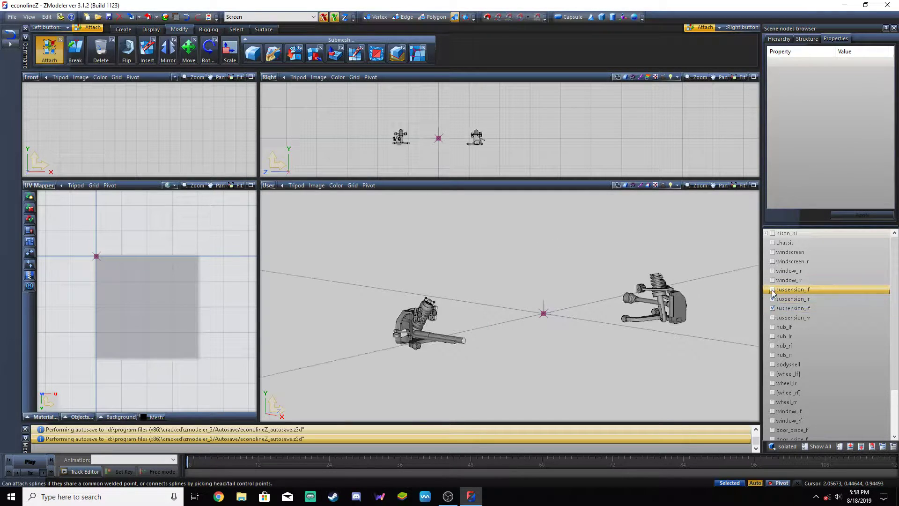
{"action": "left_click", "coordinate": [773, 299]}
{"action": "left_click", "coordinate": [773, 308]}
{"action": "scroll", "coordinate": [464, 306], "scroll_direction": "down", "scroll_amount": 2}
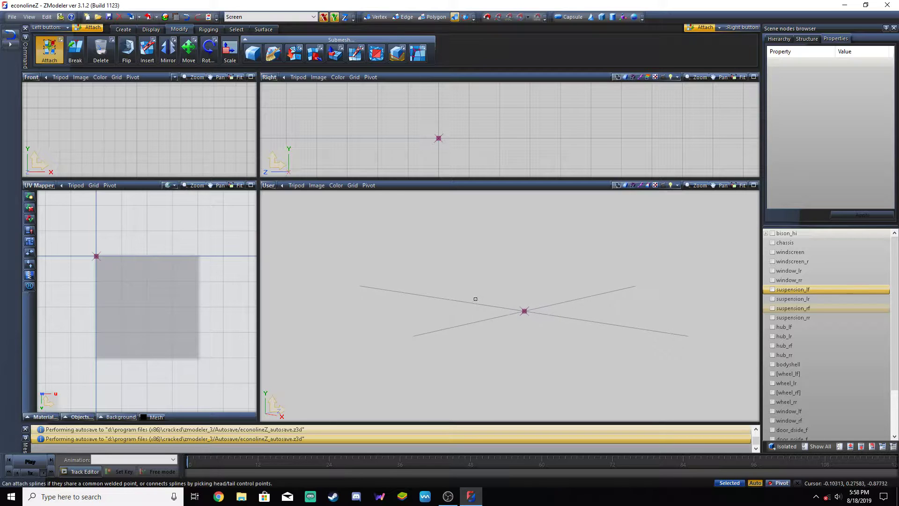
{"action": "scroll", "coordinate": [796, 356], "scroll_direction": "down", "scroll_amount": 1}
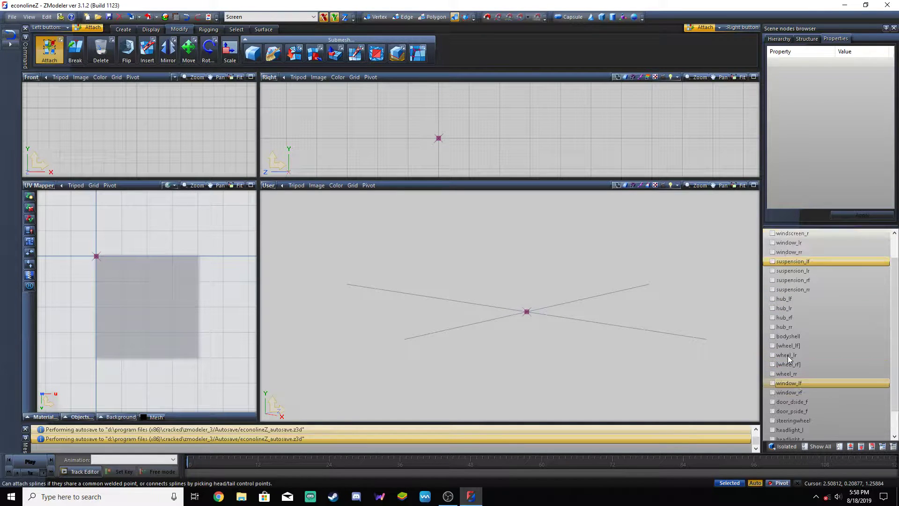
Step: Show all four wheel objects: wheel_rr, [wheel_rf], wheel_lr and [wheel_lf]
{"action": "left_click", "coordinate": [772, 374]}
{"action": "left_click", "coordinate": [772, 364]}
{"action": "left_click", "coordinate": [773, 355]}
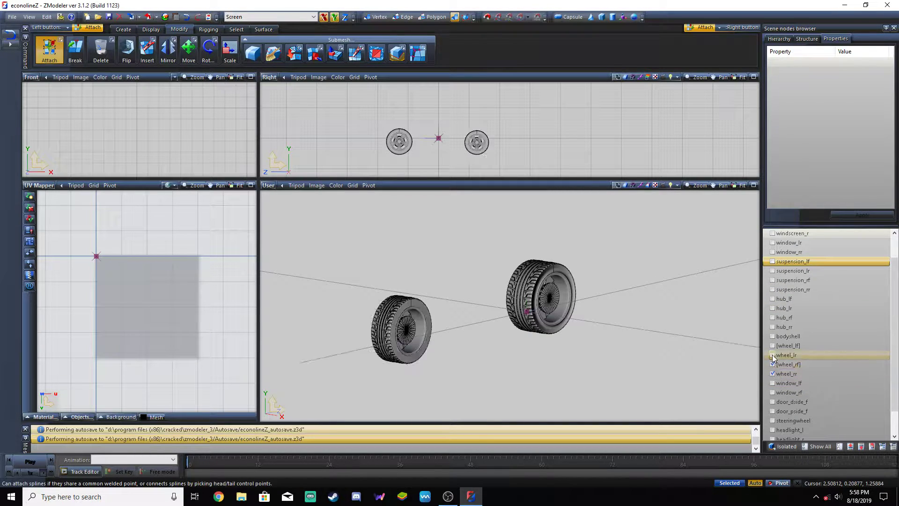
{"action": "left_click", "coordinate": [773, 345]}
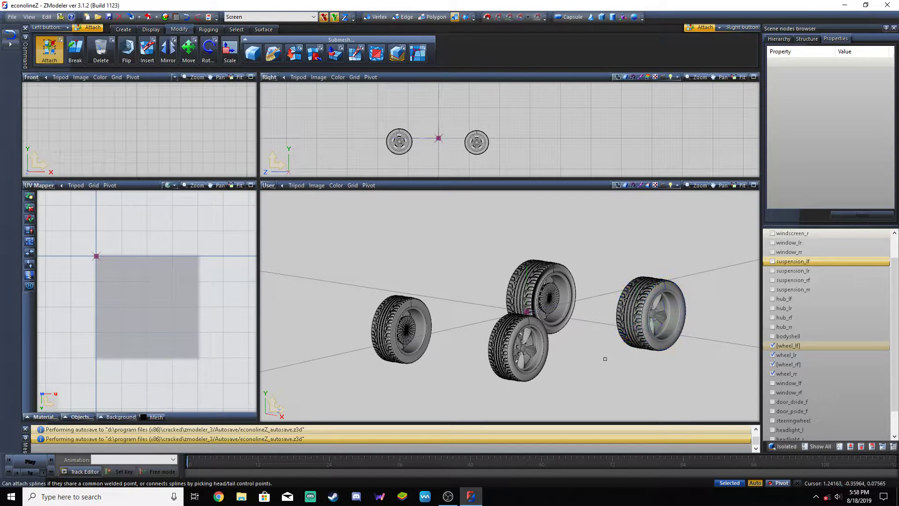
Step: Hide wheel_lr, [wheel_rf] and wheel_rr, keeping only [wheel_lf] displayed
{"action": "middle_click_drag", "start_coordinate": [537, 339], "coordinate": [567, 327], "text": "alt"}
{"action": "left_click", "coordinate": [773, 355]}
{"action": "left_click", "coordinate": [773, 364]}
{"action": "left_click", "coordinate": [773, 373]}
{"action": "scroll", "coordinate": [546, 348], "scroll_direction": "up", "scroll_amount": 5}
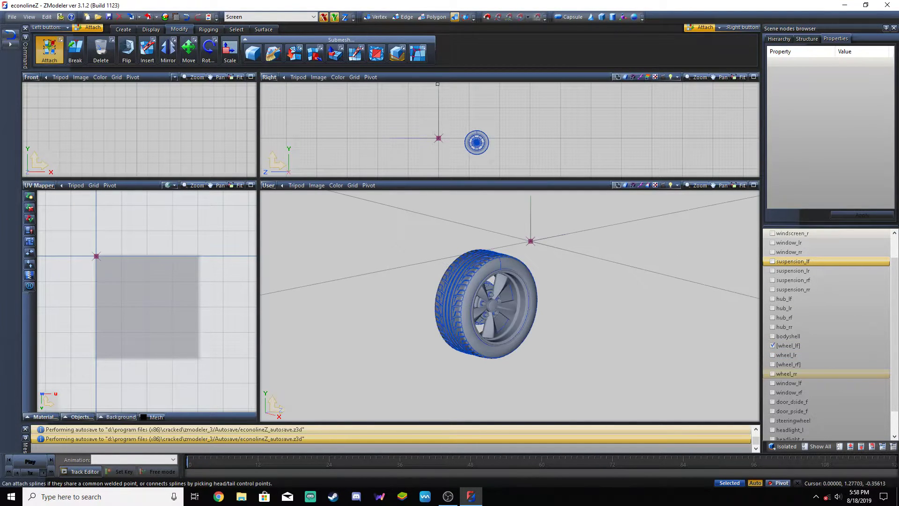
Step: Switch to polygon level on the [wheel_lf] mesh and activate the Separated selection tool
{"action": "left_click", "coordinate": [433, 18]}
{"action": "left_click", "coordinate": [479, 297]}
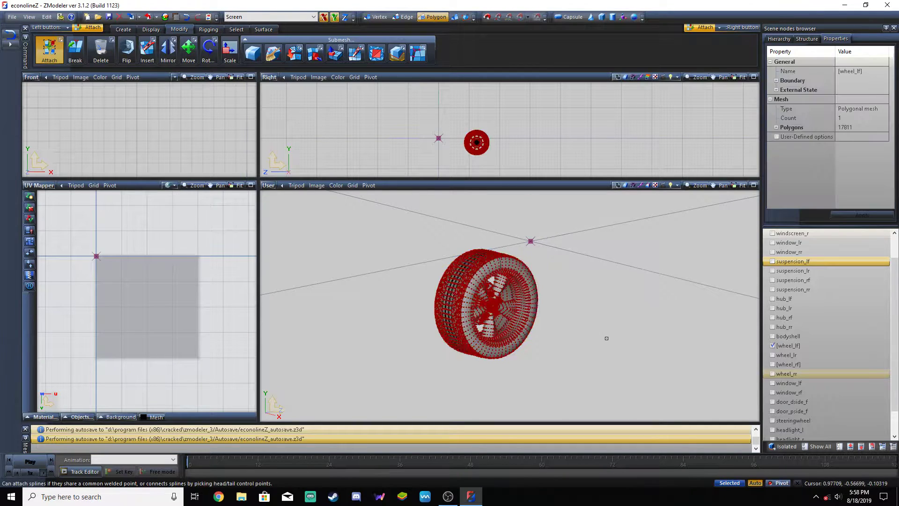
{"action": "left_click", "coordinate": [315, 53]}
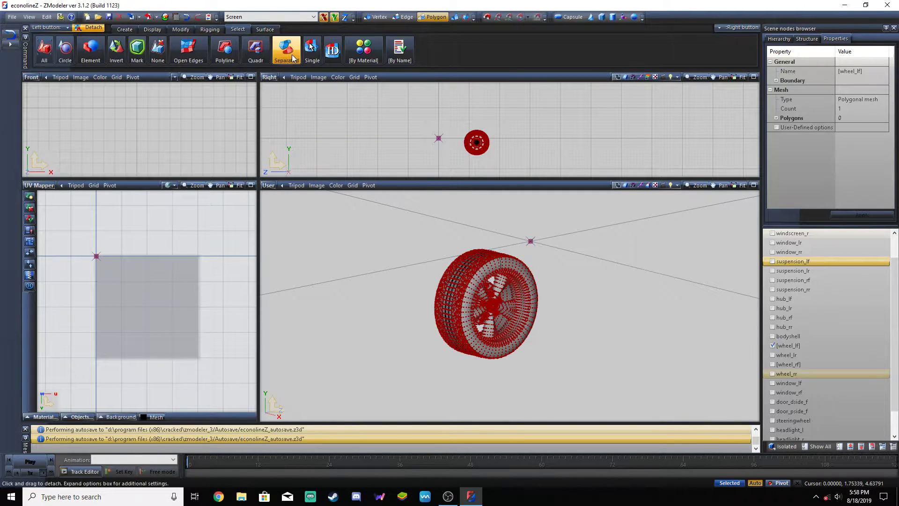
{"action": "scroll", "coordinate": [462, 314], "scroll_direction": "up", "scroll_amount": 2}
{"action": "mouse_move", "coordinate": [534, 305]}
{"action": "middle_mouse_down"}
{"action": "mouse_move", "coordinate": [512, 291]}
{"action": "mouse_move", "coordinate": [524, 303]}
{"action": "middle_mouse_up"}
{"action": "scroll", "coordinate": [536, 299], "scroll_direction": "down", "scroll_amount": 2}
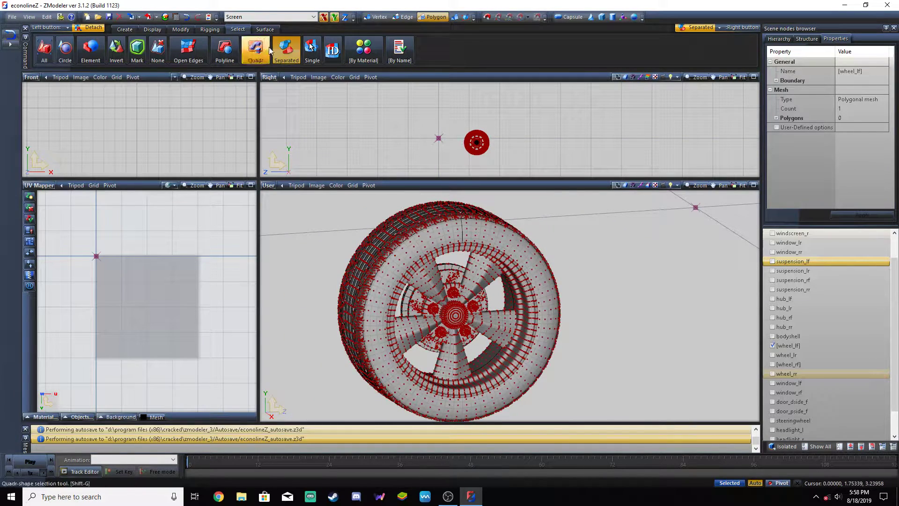
{"action": "left_click", "coordinate": [182, 30]}
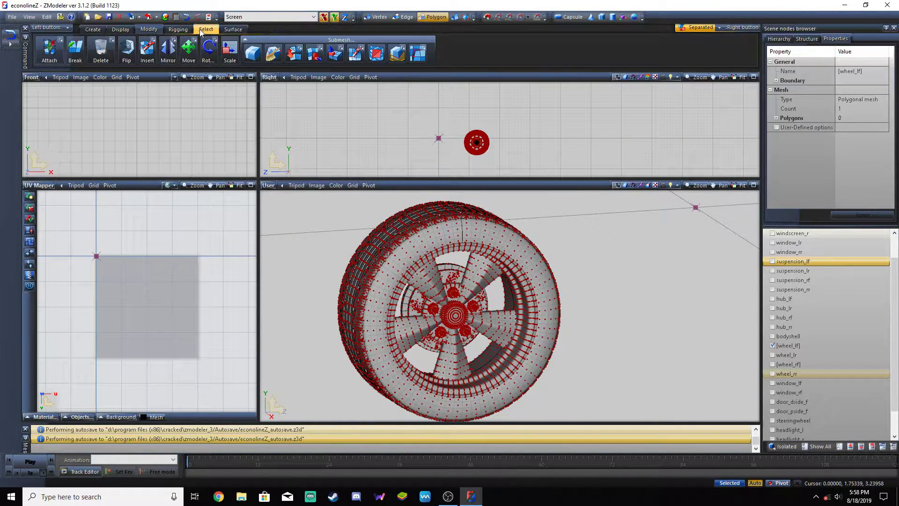
{"action": "left_click", "coordinate": [238, 29]}
Step: Select the polygons of all five spokes on the outer side of the wheel
{"action": "scroll", "coordinate": [428, 284], "scroll_direction": "up", "scroll_amount": 3}
{"action": "right_click", "coordinate": [496, 250]}
{"action": "middle_click_drag", "start_coordinate": [497, 249], "coordinate": [469, 250]}
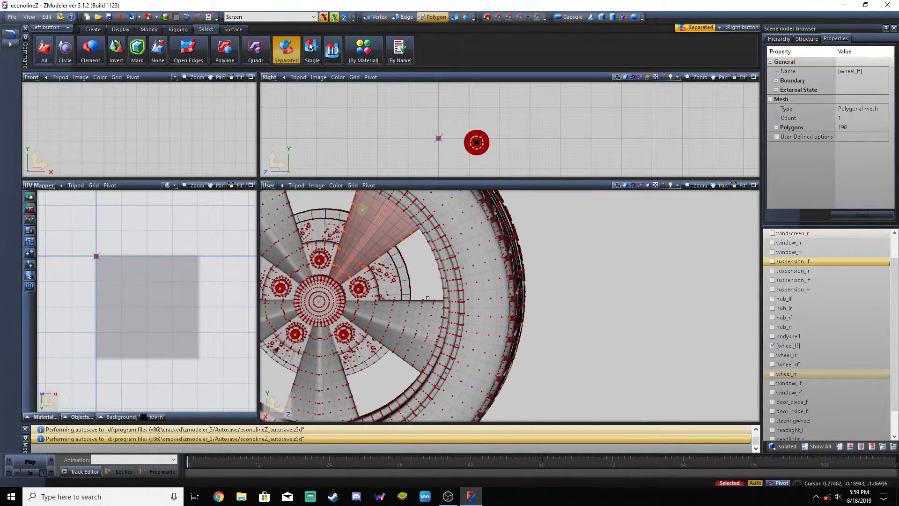
{"action": "scroll", "coordinate": [452, 310], "scroll_direction": "down", "scroll_amount": 2}
{"action": "right_click", "coordinate": [438, 313]}
{"action": "scroll", "coordinate": [395, 352], "scroll_direction": "up", "scroll_amount": 1}
{"action": "left_click", "coordinate": [399, 361]}
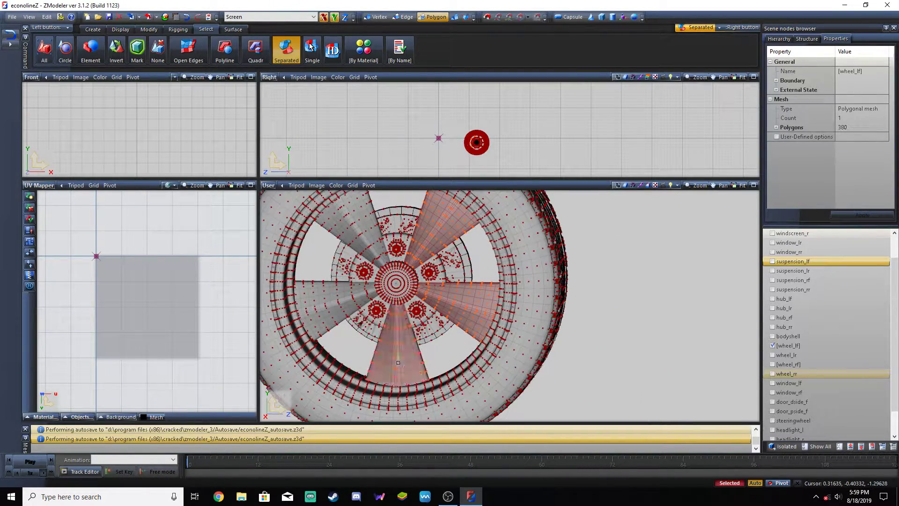
{"action": "left_click", "coordinate": [328, 318]}
{"action": "left_click", "coordinate": [347, 230]}
Step: Add the back faces of two spokes on the inner side of the wheel to the polygon selection
{"action": "mouse_move", "coordinate": [347, 220]}
{"action": "middle_mouse_down"}
{"action": "mouse_move", "coordinate": [401, 223]}
{"action": "mouse_move", "coordinate": [333, 220]}
{"action": "mouse_move", "coordinate": [351, 217]}
{"action": "middle_mouse_up"}
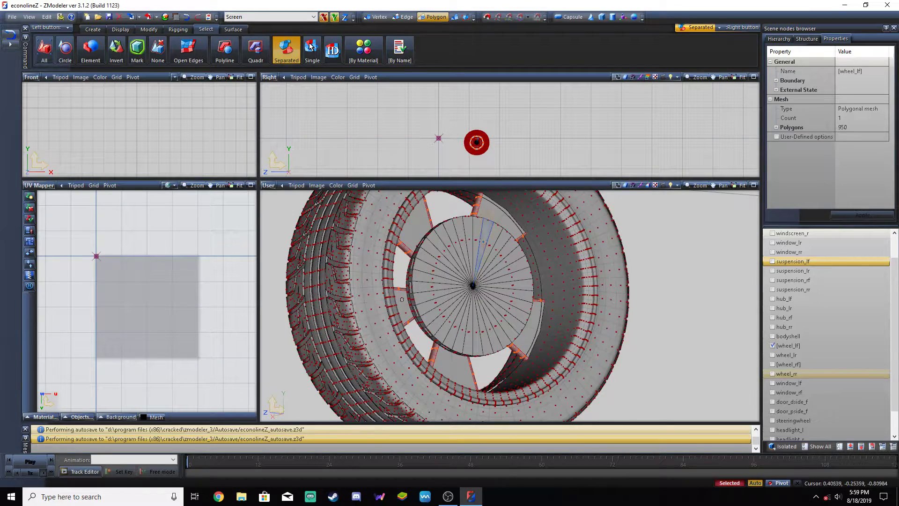
{"action": "middle_click_drag", "start_coordinate": [421, 244], "coordinate": [428, 245]}
{"action": "left_click", "coordinate": [400, 210]}
{"action": "scroll", "coordinate": [452, 270], "scroll_direction": "down", "scroll_amount": 2}
{"action": "scroll", "coordinate": [492, 218], "scroll_direction": "up", "scroll_amount": 1}
{"action": "middle_click_drag", "start_coordinate": [487, 248], "coordinate": [467, 260]}
{"action": "scroll", "coordinate": [496, 276], "scroll_direction": "down", "scroll_amount": 3}
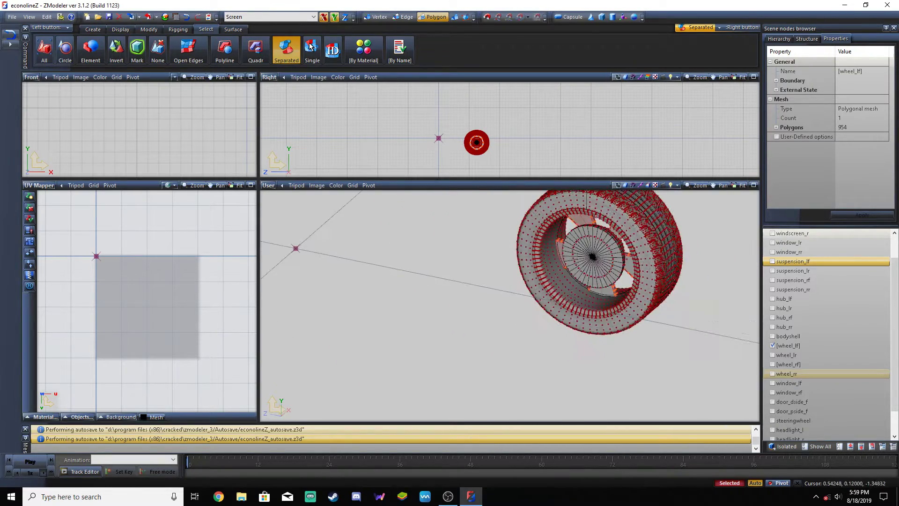
{"action": "scroll", "coordinate": [647, 169], "scroll_direction": "up", "scroll_amount": 3}
{"action": "scroll", "coordinate": [641, 222], "scroll_direction": "up", "scroll_amount": 2}
{"action": "scroll", "coordinate": [638, 223], "scroll_direction": "up", "scroll_amount": 2}
{"action": "middle_click_drag", "start_coordinate": [615, 237], "coordinate": [593, 243]}
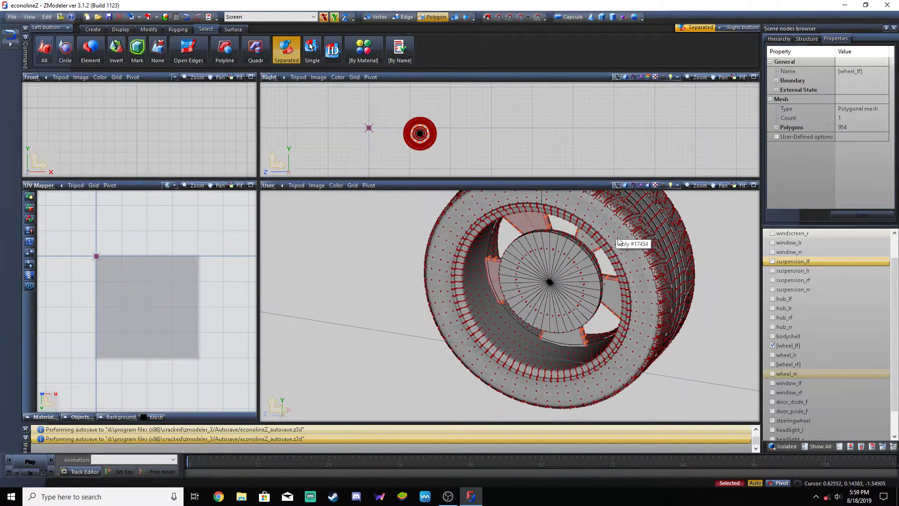
Step: Maximize the User view and add the back faces of the remaining three spokes to the selection
{"action": "left_click", "coordinate": [753, 185]}
{"action": "scroll", "coordinate": [506, 252], "scroll_direction": "up", "scroll_amount": 2}
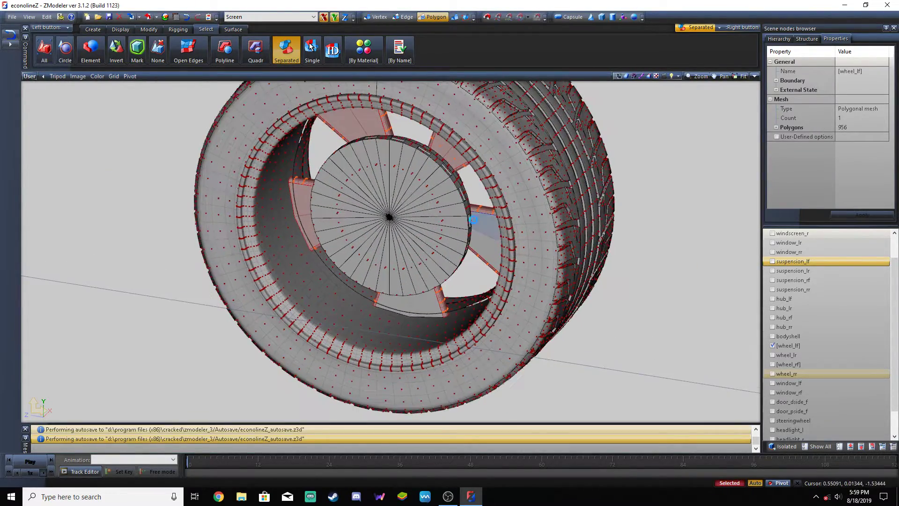
{"action": "middle_click_drag", "start_coordinate": [474, 264], "coordinate": [482, 232]}
{"action": "scroll", "coordinate": [440, 224], "scroll_direction": "down", "scroll_amount": 3}
{"action": "scroll", "coordinate": [384, 361], "scroll_direction": "up", "scroll_amount": 3}
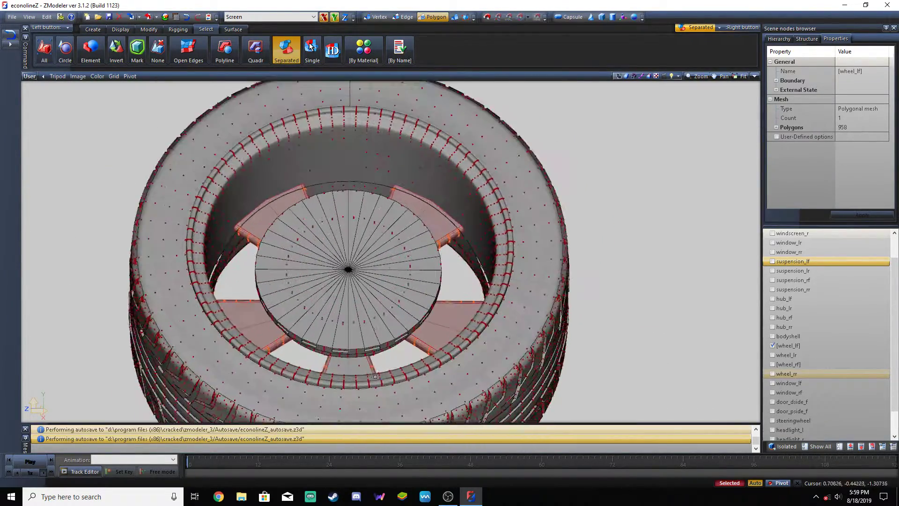
{"action": "right_click_drag", "start_coordinate": [357, 364], "coordinate": [346, 364]}
Step: Add the hexagonal nuts of four wheel lugs, all except the lower-left one, to the polygon selection
{"action": "scroll", "coordinate": [491, 263], "scroll_direction": "down", "scroll_amount": 3}
{"action": "middle_click_drag", "start_coordinate": [484, 263], "coordinate": [395, 267]}
{"action": "scroll", "coordinate": [339, 217], "scroll_direction": "up", "scroll_amount": 4}
{"action": "mouse_move", "coordinate": [339, 217]}
{"action": "middle_mouse_down"}
{"action": "mouse_move", "coordinate": [377, 233]}
{"action": "mouse_move", "coordinate": [375, 220]}
{"action": "middle_mouse_up"}
{"action": "scroll", "coordinate": [487, 276], "scroll_direction": "up", "scroll_amount": 5}
{"action": "middle_click_drag", "start_coordinate": [476, 285], "coordinate": [482, 288]}
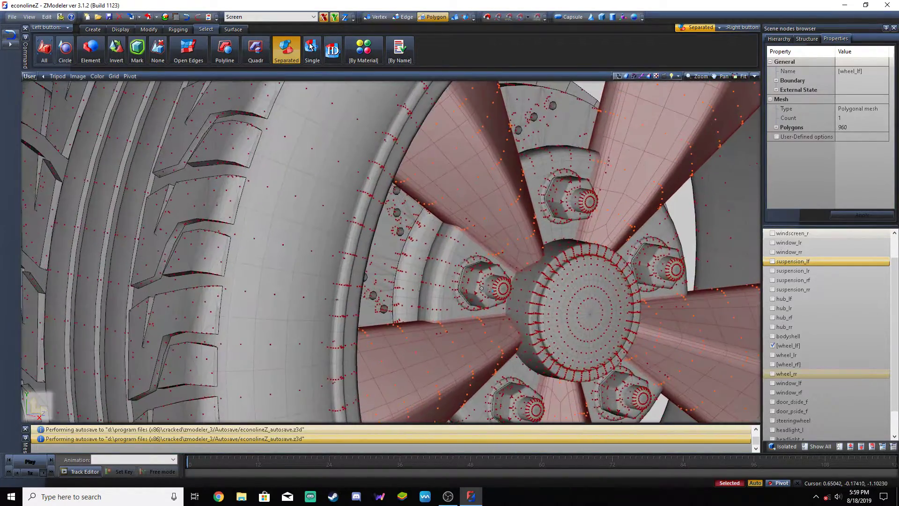
{"action": "scroll", "coordinate": [482, 288], "scroll_direction": "up", "scroll_amount": 3}
{"action": "left_click", "coordinate": [451, 272]}
{"action": "scroll", "coordinate": [464, 294], "scroll_direction": "down", "scroll_amount": 2}
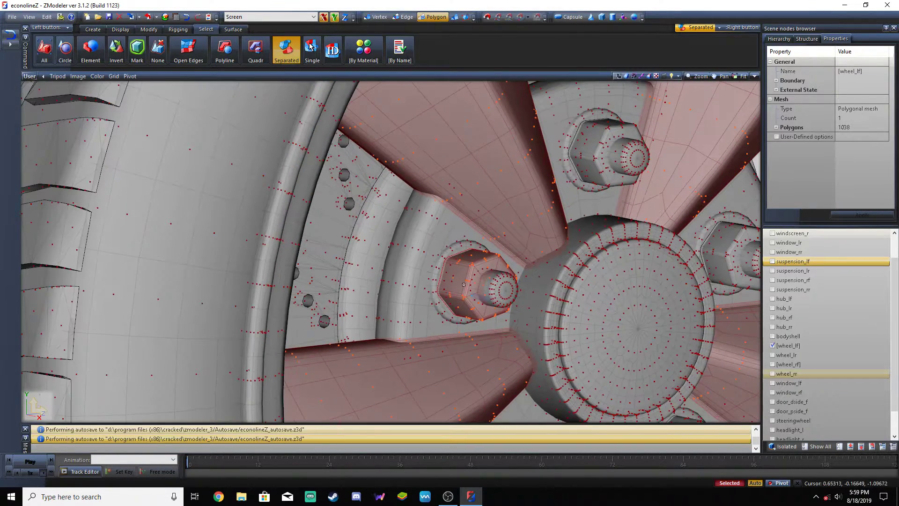
{"action": "scroll", "coordinate": [515, 237], "scroll_direction": "up", "scroll_amount": 2}
{"action": "left_click", "coordinate": [603, 111]}
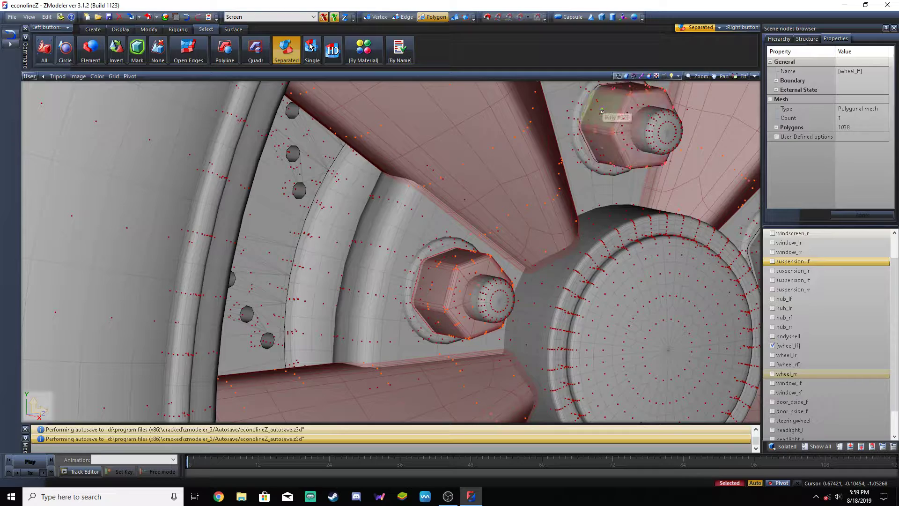
{"action": "scroll", "coordinate": [609, 122], "scroll_direction": "down", "scroll_amount": 3}
{"action": "scroll", "coordinate": [645, 175], "scroll_direction": "up", "scroll_amount": 1}
{"action": "left_click", "coordinate": [638, 176]}
{"action": "left_click", "coordinate": [601, 329]}
Step: Add the lower-left lug's hexagonal nut and the bases and studs of all five lugs to the selection
{"action": "left_click", "coordinate": [471, 341]}
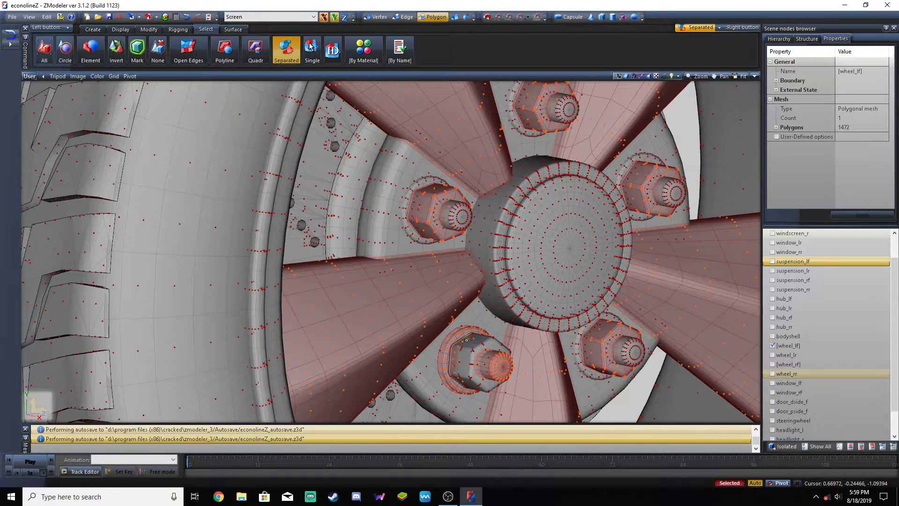
{"action": "left_click", "coordinate": [472, 349]}
{"action": "left_click", "coordinate": [578, 342]}
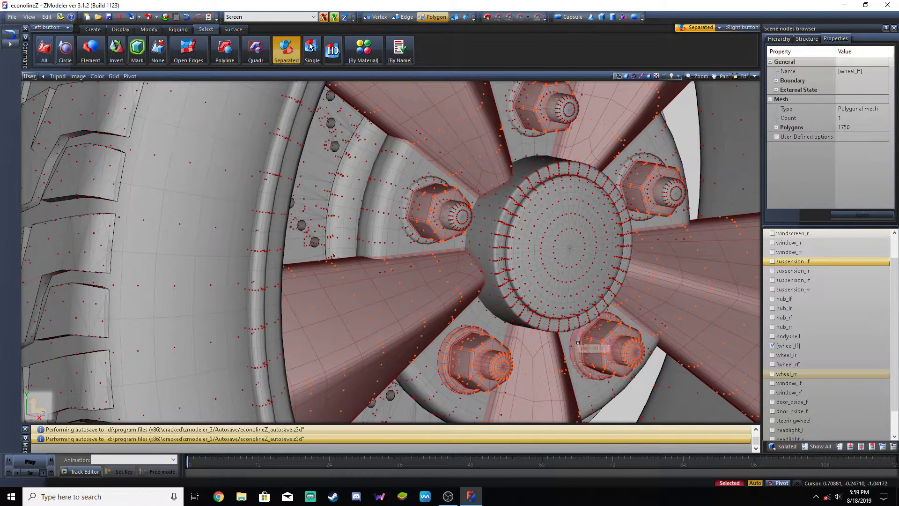
{"action": "left_click", "coordinate": [624, 173]}
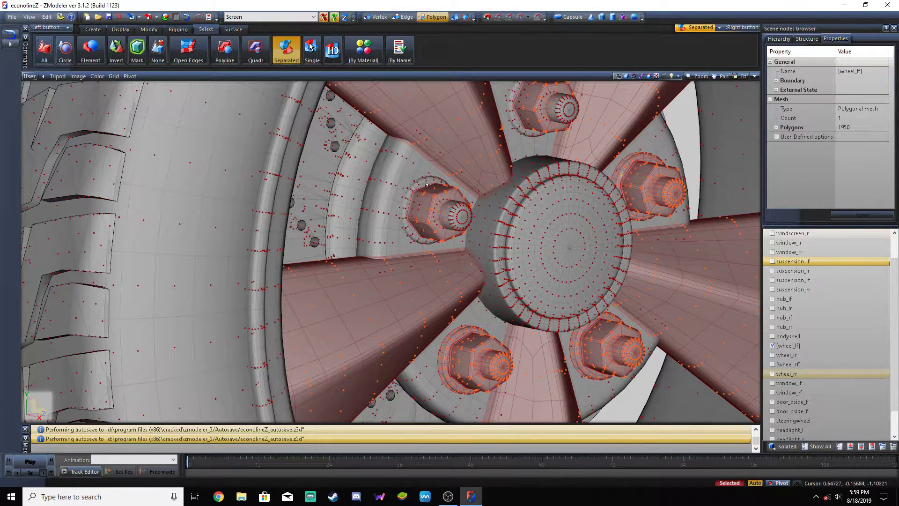
{"action": "left_click", "coordinate": [422, 182]}
{"action": "left_click", "coordinate": [524, 106]}
{"action": "scroll", "coordinate": [546, 170], "scroll_direction": "down", "scroll_amount": 3}
{"action": "middle_click_drag", "start_coordinate": [608, 209], "coordinate": [592, 208], "text": "alt"}
{"action": "scroll", "coordinate": [593, 211], "scroll_direction": "down", "scroll_amount": 4}
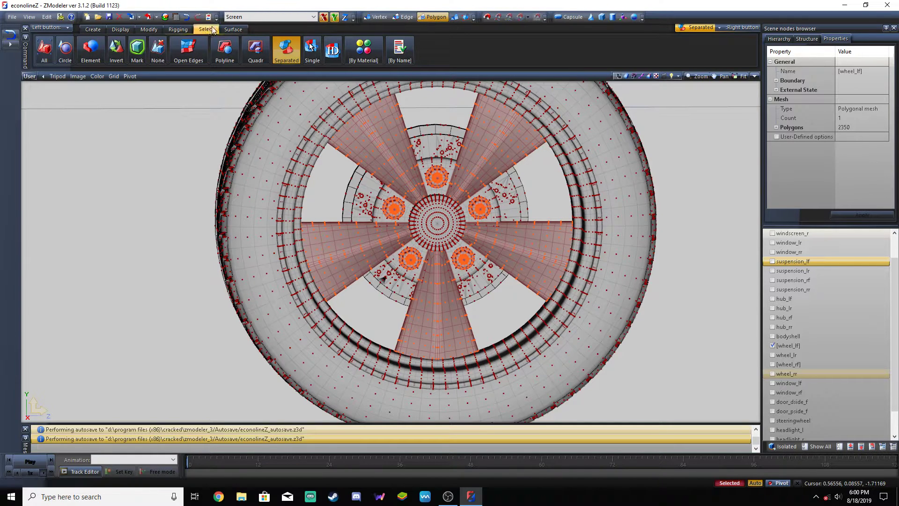
Step: Open the Material Browser and apply the GTAV vehicle generic preset vehicle_tire to the tire_chrome material
{"action": "left_click", "coordinate": [165, 16]}
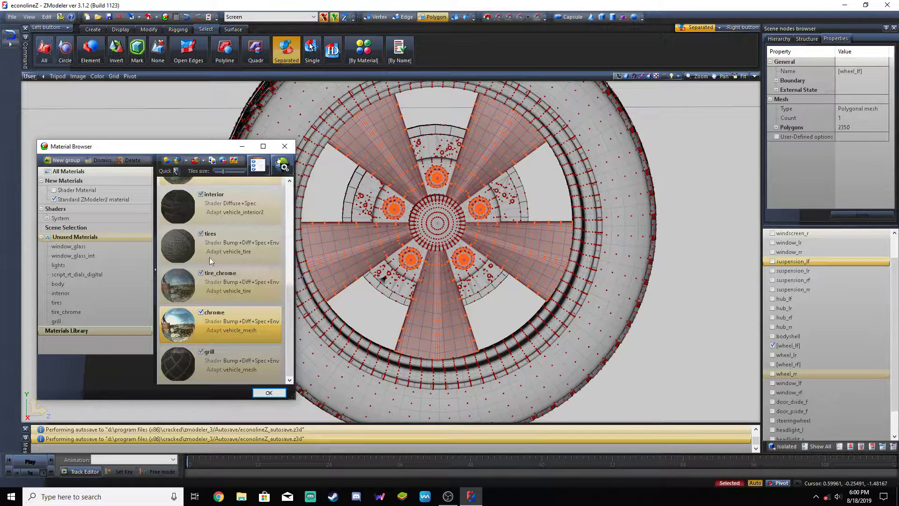
{"action": "left_click", "coordinate": [282, 166]}
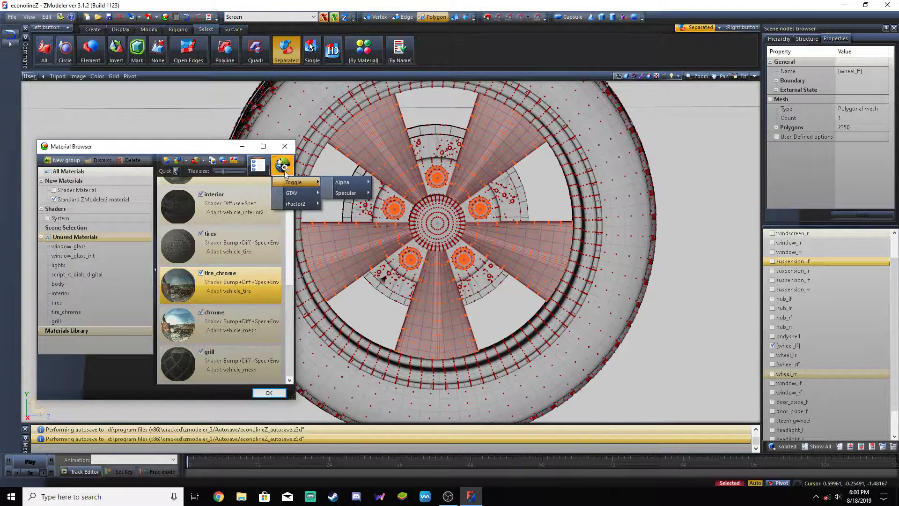
{"action": "mouse_move", "coordinate": [297, 193]}
{"action": "mouse_move", "coordinate": [359, 206]}
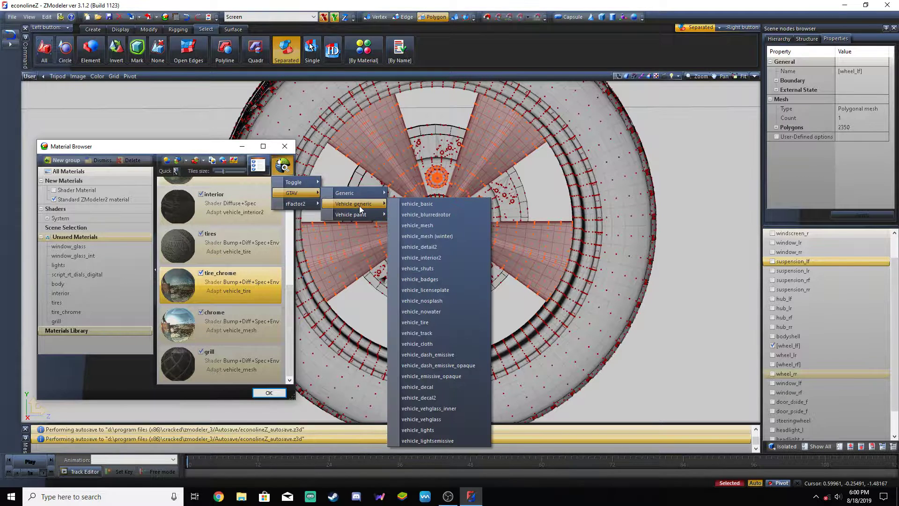
{"action": "left_click", "coordinate": [427, 323]}
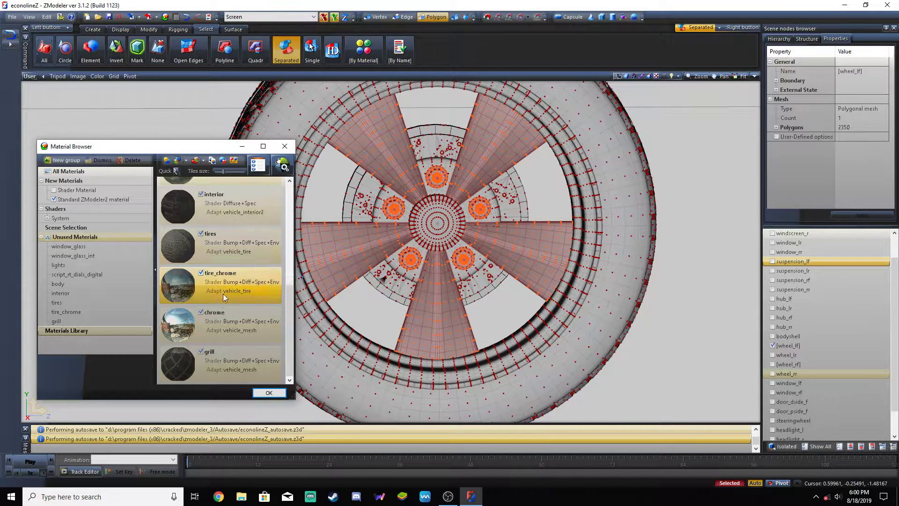
Step: Replace the Default Material of the selected spoke and lug polygons with the chrome material
{"action": "left_click", "coordinate": [179, 334]}
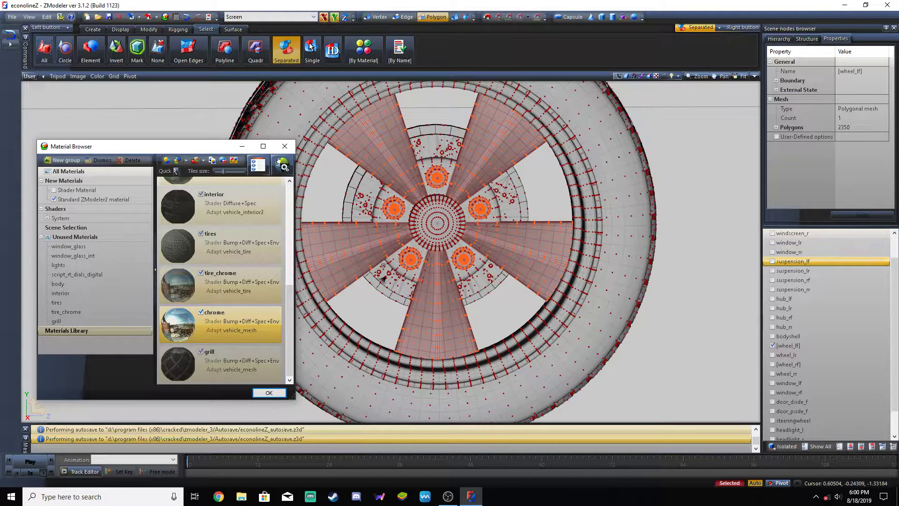
{"action": "left_click", "coordinate": [93, 257]}
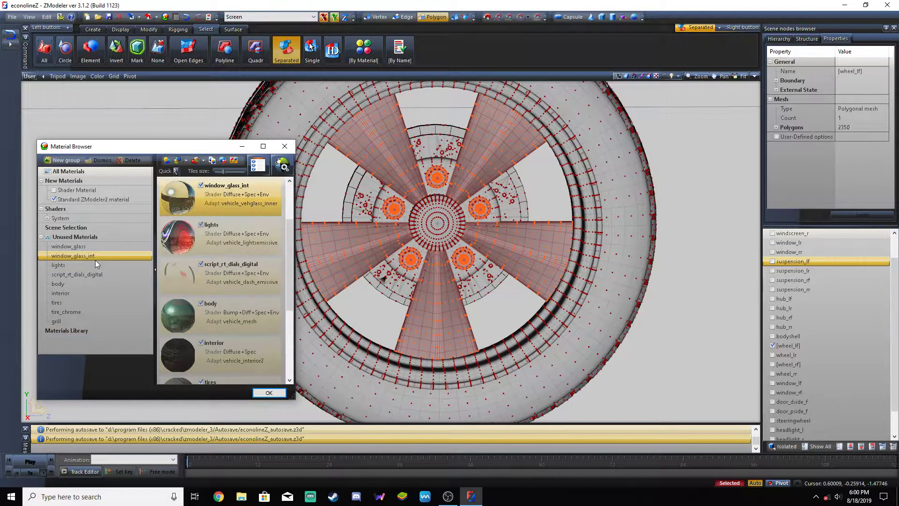
{"action": "left_click", "coordinate": [89, 228]}
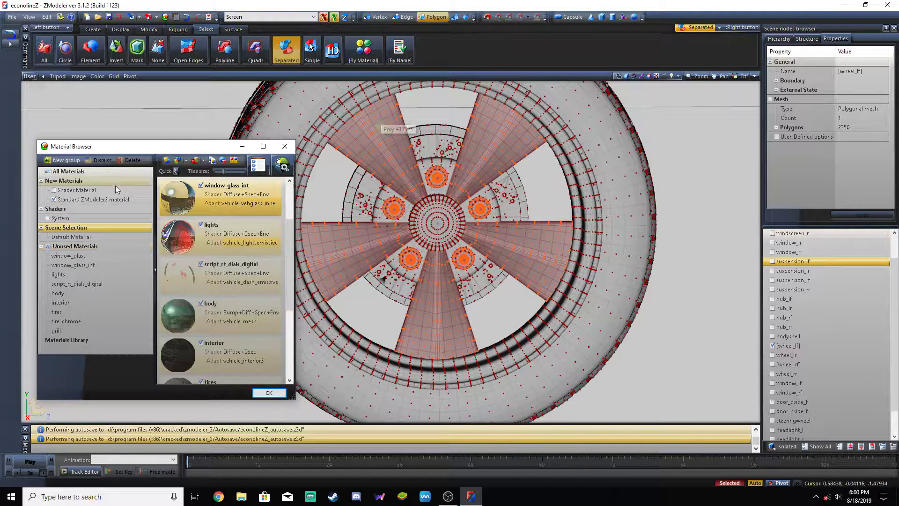
{"action": "left_click", "coordinate": [78, 238]}
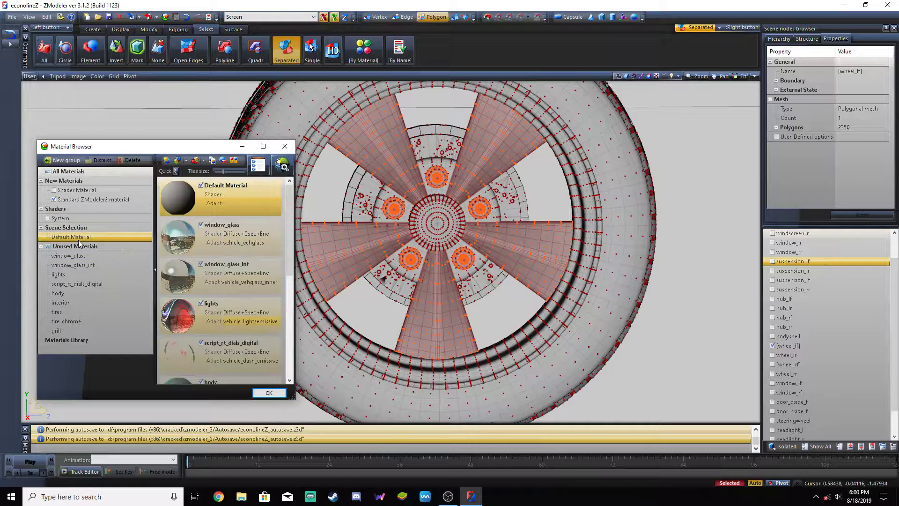
{"action": "scroll", "coordinate": [262, 250], "scroll_direction": "down", "scroll_amount": 5}
{"action": "left_click_drag", "start_coordinate": [191, 336], "coordinate": [111, 237]}
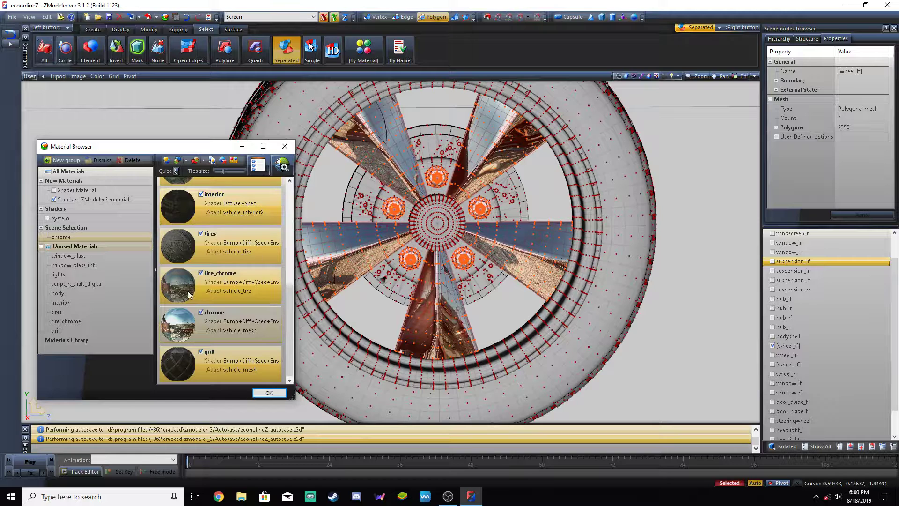
Step: Replace the chrome material on the selected spoke and lug polygons with tire_chrome and clear the polygon selection
{"action": "left_click_drag", "start_coordinate": [178, 301], "coordinate": [116, 238]}
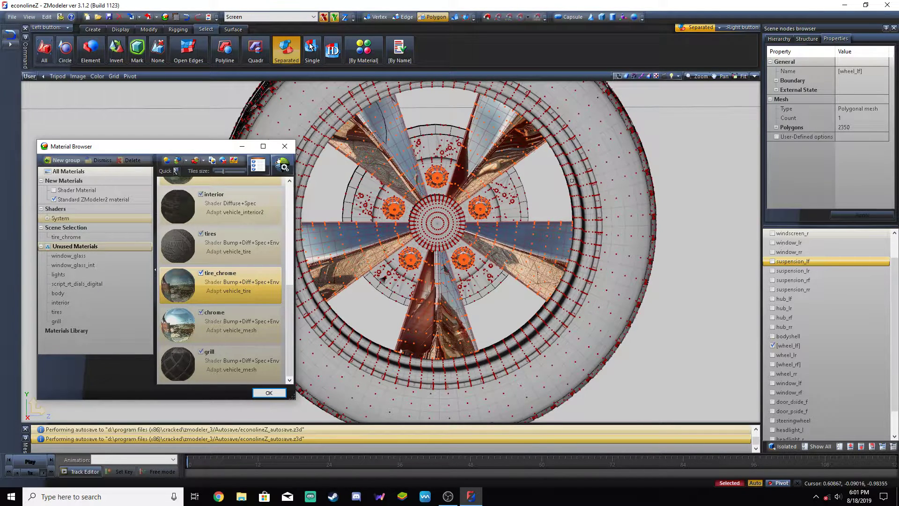
{"action": "middle_click_drag", "start_coordinate": [617, 220], "coordinate": [568, 222]}
{"action": "right_click", "coordinate": [728, 214]}
{"action": "middle_click_drag", "start_coordinate": [728, 215], "coordinate": [707, 216]}
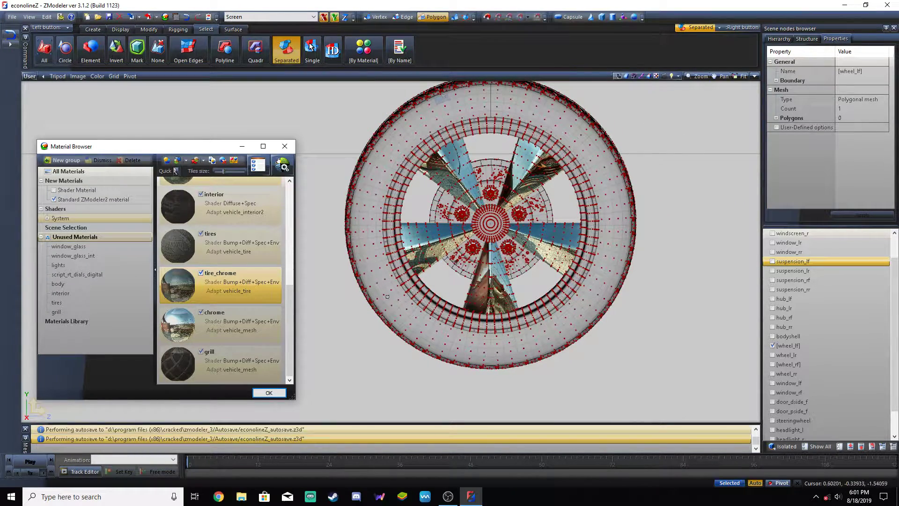
Step: Select the tire's three central tread bands and add tread blocks along one shoulder to the polygon selection
{"action": "middle_click_drag", "start_coordinate": [400, 305], "coordinate": [502, 208]}
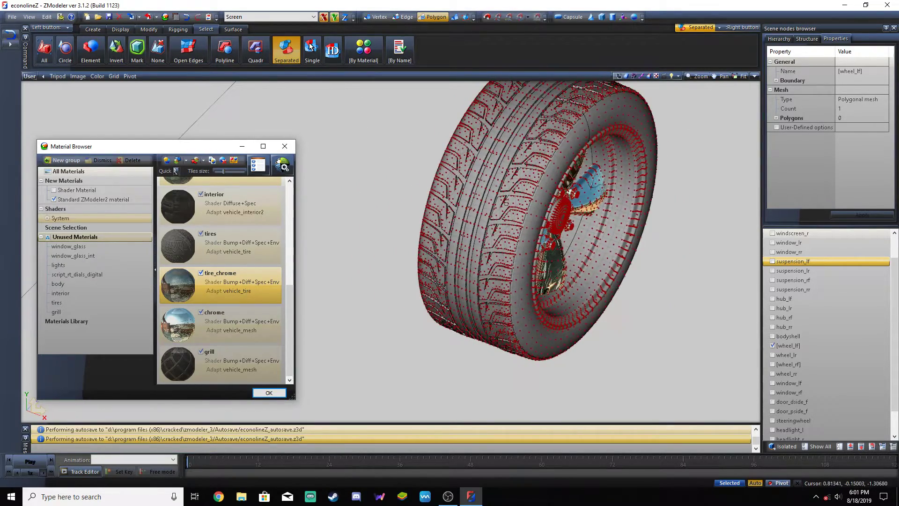
{"action": "left_click", "coordinate": [491, 190]}
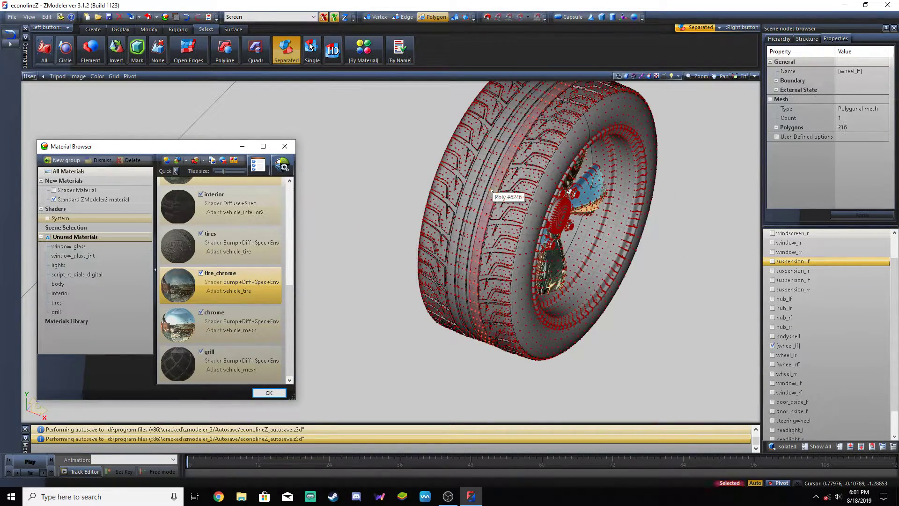
{"action": "left_click", "coordinate": [469, 183]}
{"action": "left_click", "coordinate": [466, 167]}
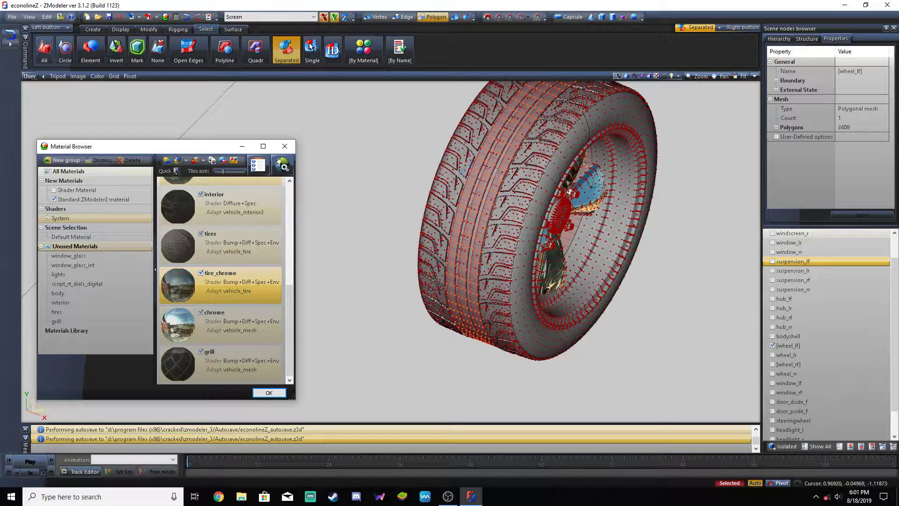
{"action": "middle_click_drag", "start_coordinate": [530, 198], "coordinate": [543, 213], "text": "alt"}
{"action": "scroll", "coordinate": [536, 300], "scroll_direction": "up", "scroll_amount": 2}
{"action": "scroll", "coordinate": [536, 301], "scroll_direction": "up", "scroll_amount": 5}
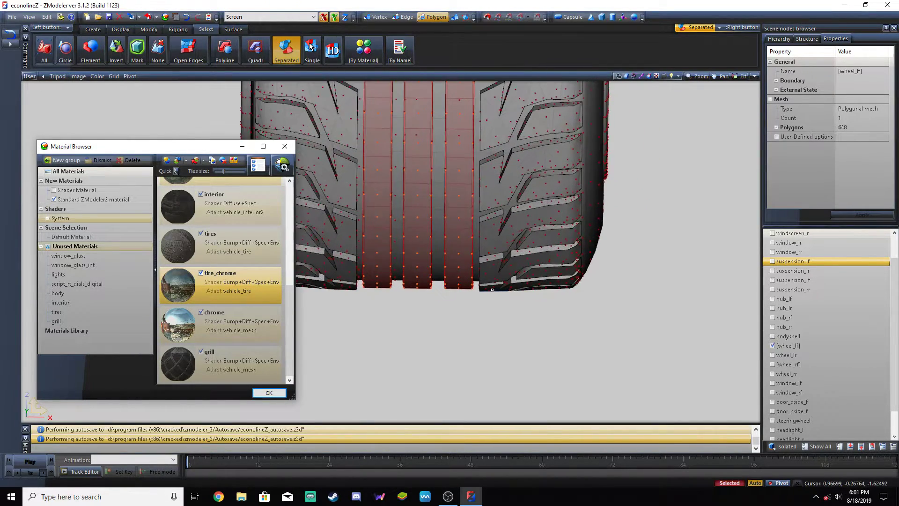
{"action": "right_click", "coordinate": [484, 287]}
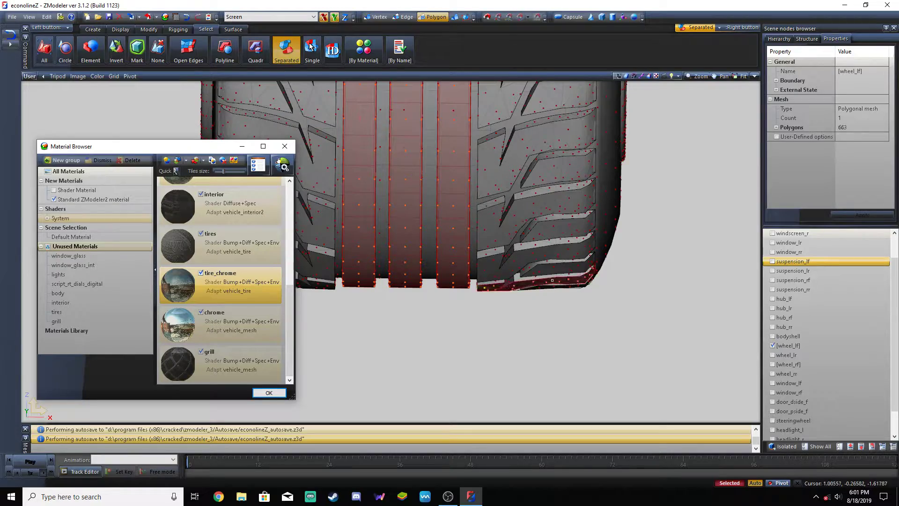
{"action": "right_click", "coordinate": [540, 287]}
Step: Examine the tire's tread and shoulder blocks up close and from several angles to judge how they are modelled
{"action": "scroll", "coordinate": [539, 288], "scroll_direction": "down", "scroll_amount": 2}
{"action": "middle_click_drag", "start_coordinate": [539, 287], "coordinate": [613, 232], "text": "alt"}
{"action": "scroll", "coordinate": [410, 261], "scroll_direction": "down", "scroll_amount": 3}
{"action": "scroll", "coordinate": [426, 136], "scroll_direction": "up", "scroll_amount": 5}
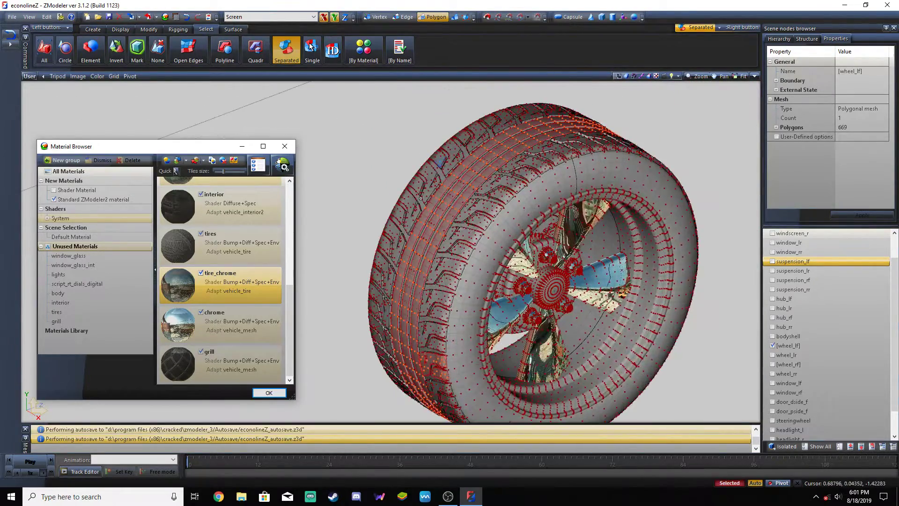
{"action": "middle_click_drag", "start_coordinate": [413, 174], "coordinate": [471, 188]}
{"action": "middle_click_drag", "start_coordinate": [464, 201], "coordinate": [399, 189]}
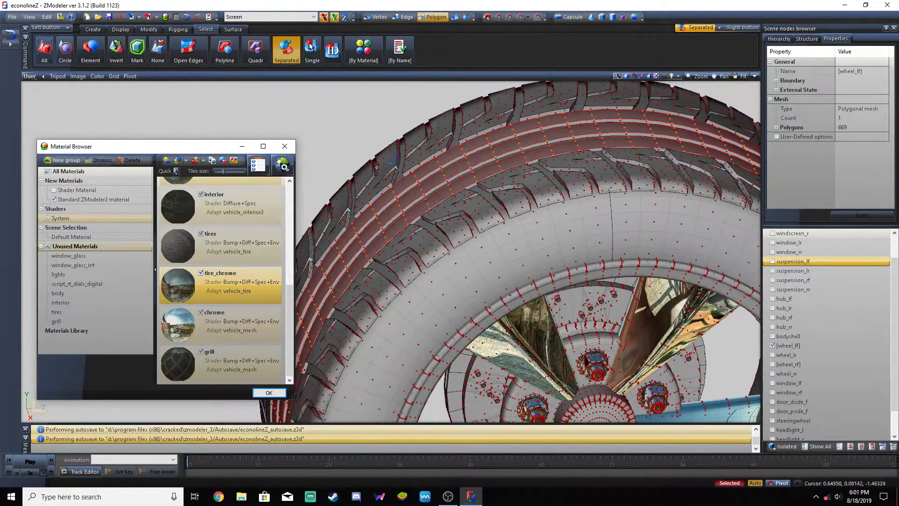
{"action": "scroll", "coordinate": [400, 176], "scroll_direction": "down", "scroll_amount": 10}
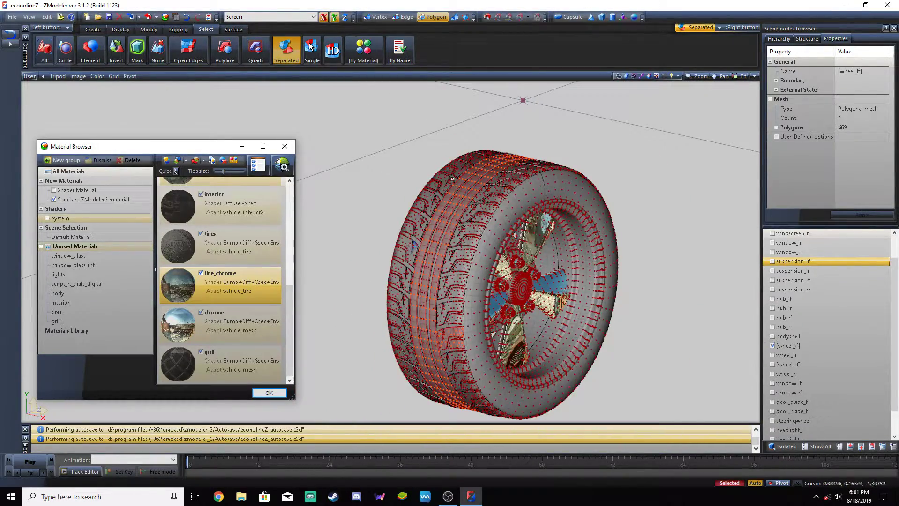
{"action": "middle_click_drag", "start_coordinate": [466, 186], "coordinate": [506, 283]}
{"action": "scroll", "coordinate": [289, 235], "scroll_direction": "up", "scroll_amount": 2}
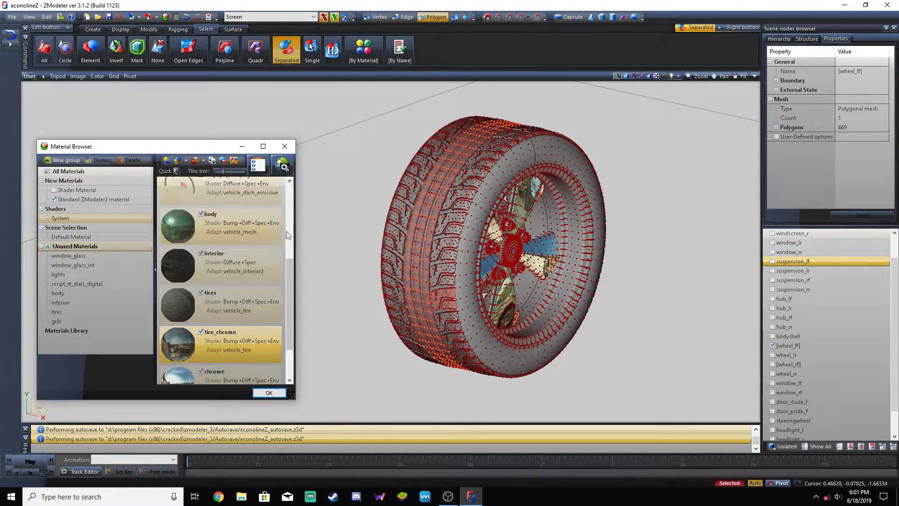
Step: Examine the tread pattern in the vehicle_generic_tyrewallblack.dds texture in the Textures Browser and compare it with the modelled tread
{"action": "left_click", "coordinate": [176, 17]}
{"action": "left_click", "coordinate": [264, 246]}
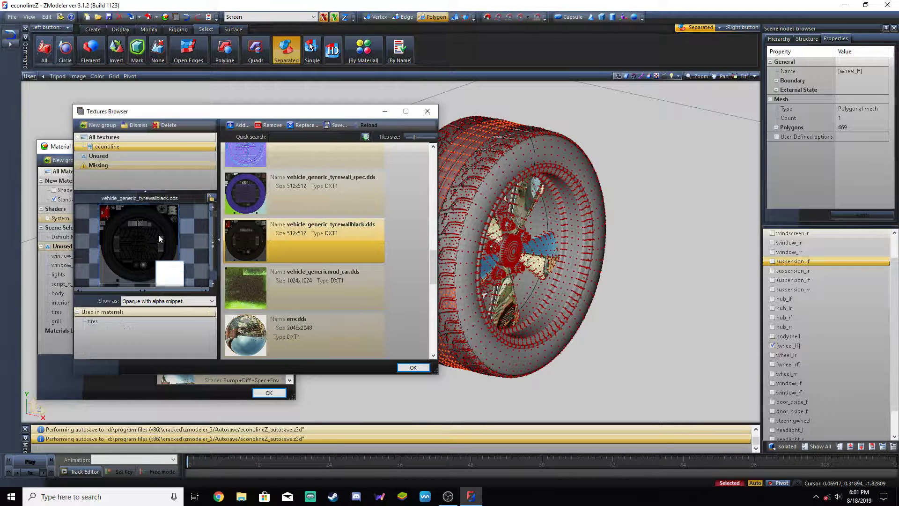
{"action": "scroll", "coordinate": [131, 232], "scroll_direction": "up", "scroll_amount": 3}
{"action": "scroll", "coordinate": [132, 238], "scroll_direction": "down", "scroll_amount": 1}
{"action": "scroll", "coordinate": [525, 239], "scroll_direction": "down", "scroll_amount": 3}
{"action": "scroll", "coordinate": [484, 225], "scroll_direction": "up", "scroll_amount": 5}
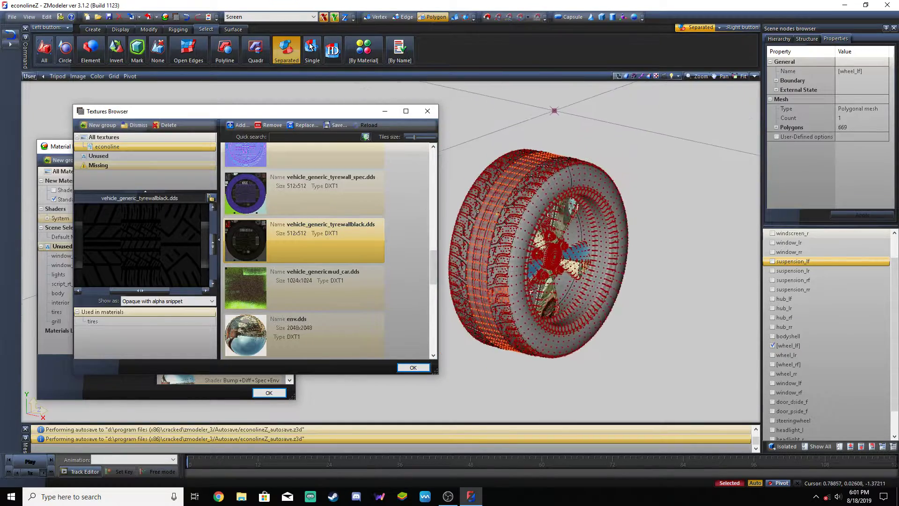
{"action": "scroll", "coordinate": [484, 225], "scroll_direction": "up", "scroll_amount": 2}
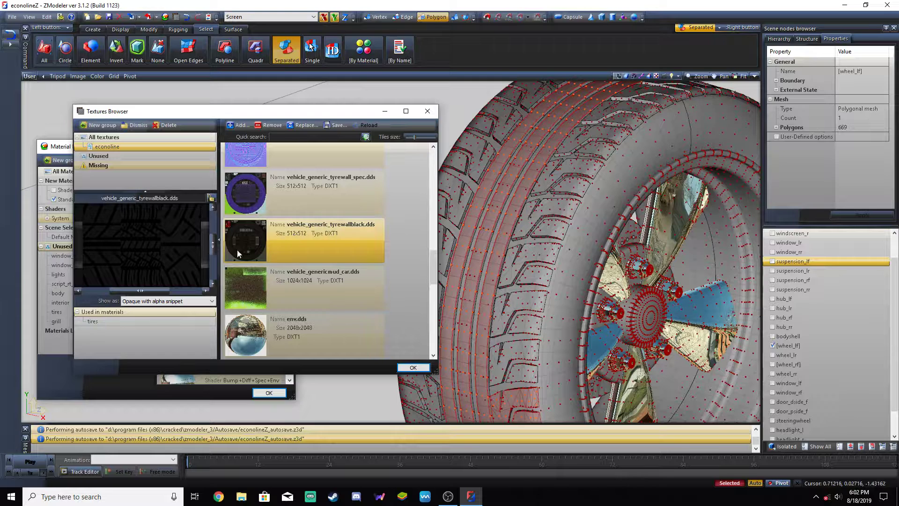
{"action": "scroll", "coordinate": [159, 234], "scroll_direction": "down", "scroll_amount": 3}
{"action": "scroll", "coordinate": [145, 240], "scroll_direction": "up", "scroll_amount": 4}
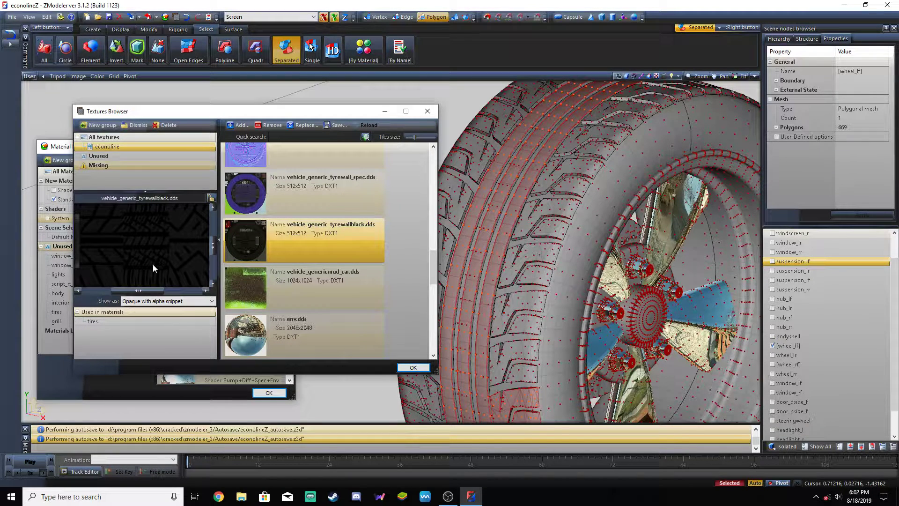
{"action": "scroll", "coordinate": [146, 247], "scroll_direction": "down", "scroll_amount": 3}
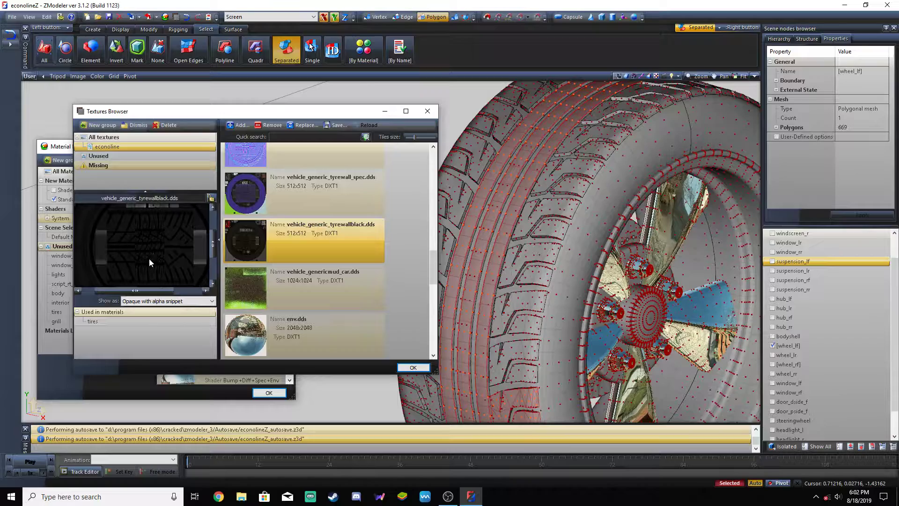
{"action": "middle_click_drag", "start_coordinate": [457, 230], "coordinate": [538, 251]}
{"action": "middle_click_drag", "start_coordinate": [500, 201], "coordinate": [515, 305]}
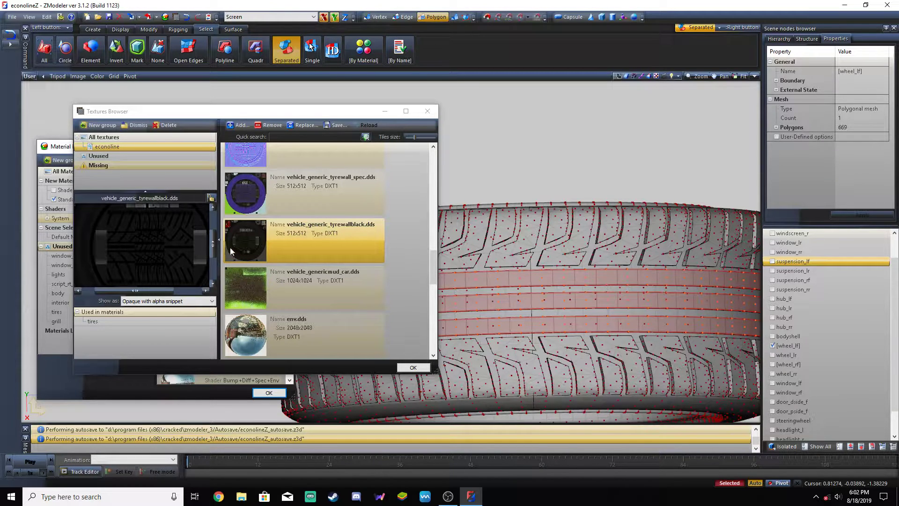
{"action": "scroll", "coordinate": [166, 231], "scroll_direction": "down", "scroll_amount": 3}
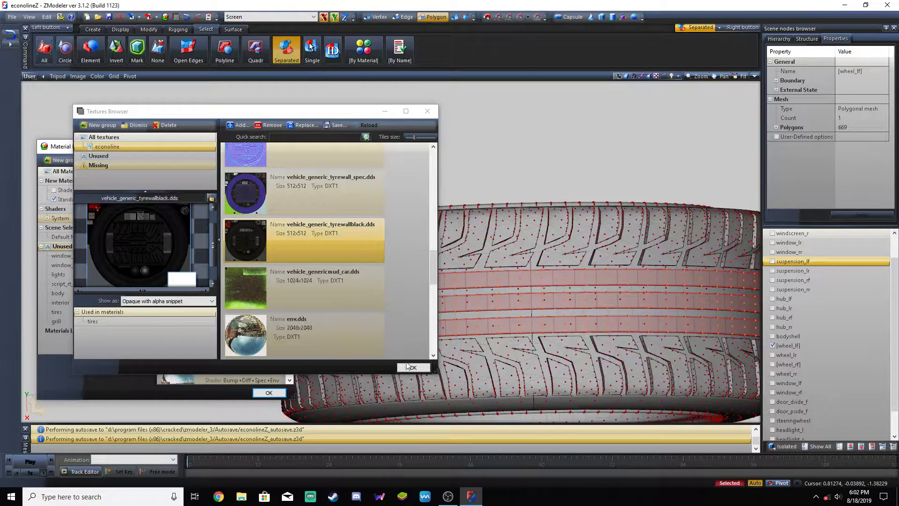
{"action": "left_click", "coordinate": [425, 367]}
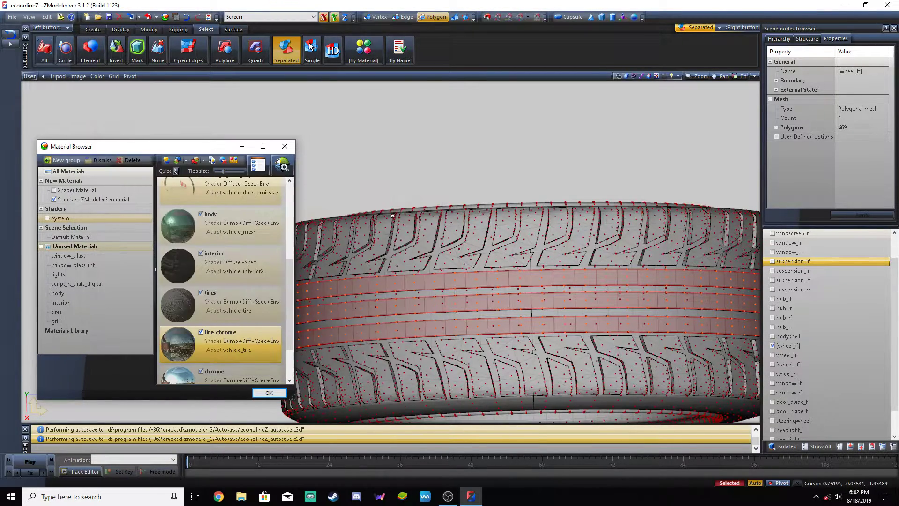
Step: Remove a shoulder tread block from the selection and clear the remaining tread selection
{"action": "scroll", "coordinate": [455, 215], "scroll_direction": "down", "scroll_amount": 2}
{"action": "scroll", "coordinate": [456, 215], "scroll_direction": "up", "scroll_amount": 3}
{"action": "scroll", "coordinate": [455, 214], "scroll_direction": "down", "scroll_amount": 3}
{"action": "middle_click_drag", "start_coordinate": [455, 214], "coordinate": [440, 232]}
{"action": "scroll", "coordinate": [439, 232], "scroll_direction": "up", "scroll_amount": 5}
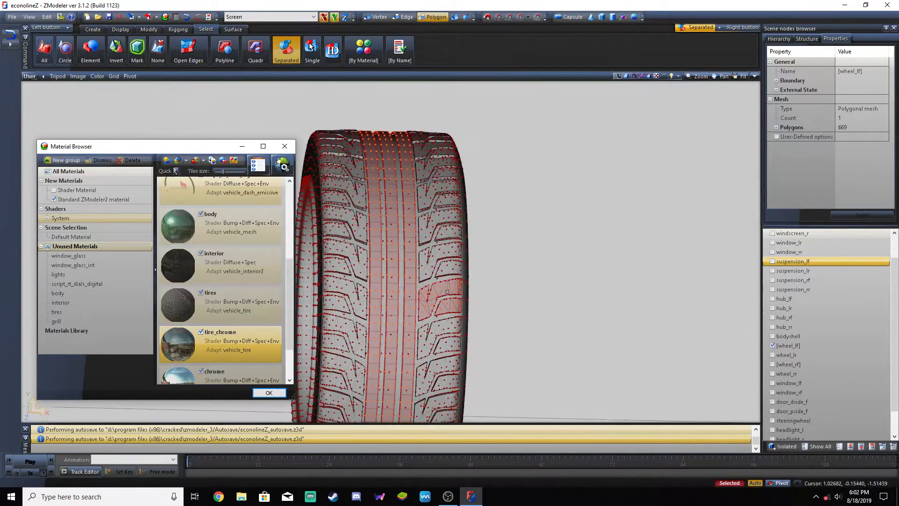
{"action": "key", "text": "Delete"}
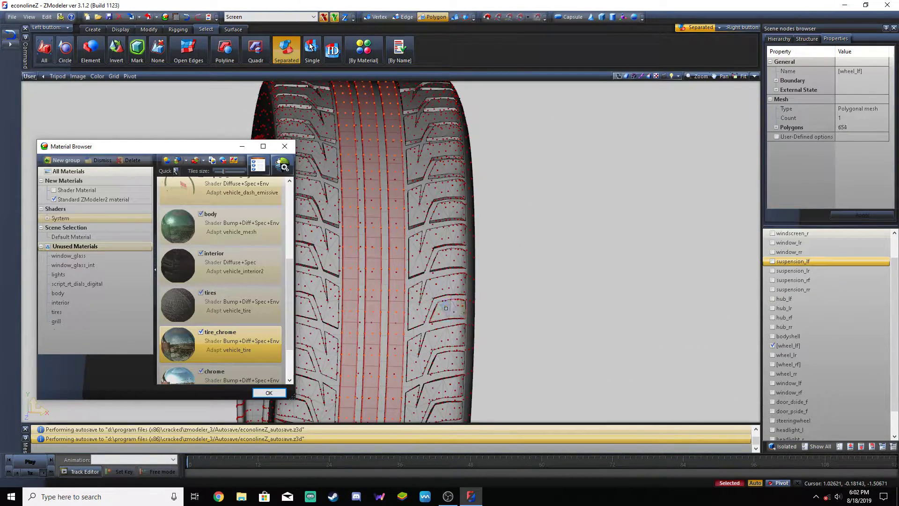
{"action": "scroll", "coordinate": [499, 270], "scroll_direction": "down", "scroll_amount": 2}
{"action": "key", "text": "space"}
{"action": "right_click", "coordinate": [398, 278]}
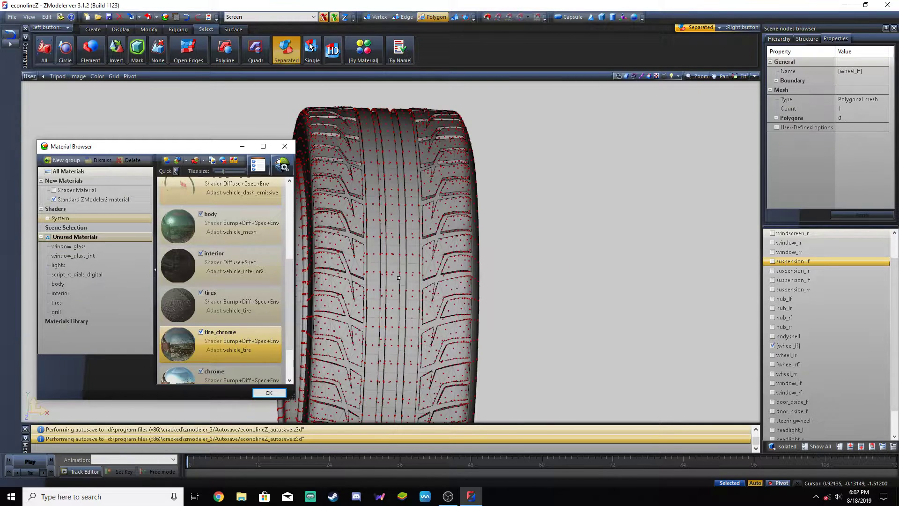
Step: Select the tire's sidewall polygons and replace their Default Material with the tires material
{"action": "left_click", "coordinate": [412, 317]}
{"action": "middle_click_drag", "start_coordinate": [412, 318], "coordinate": [378, 310]}
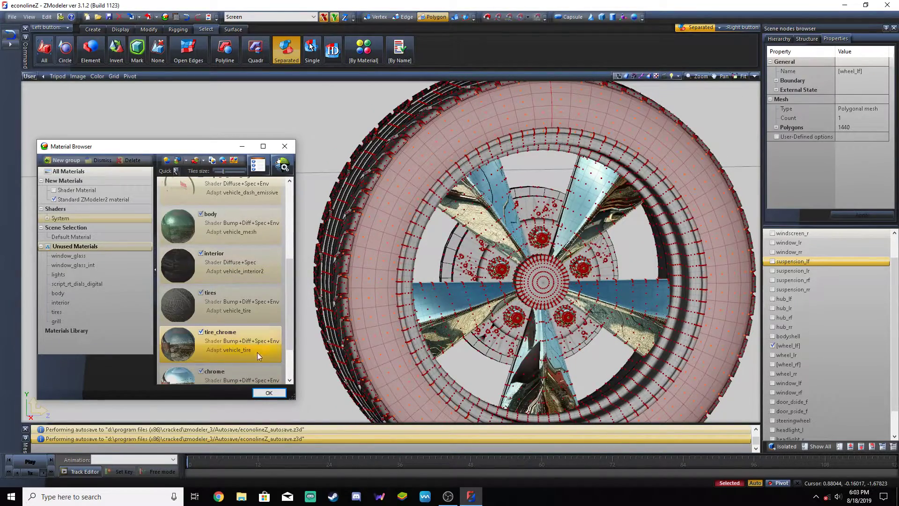
{"action": "left_click", "coordinate": [268, 393]}
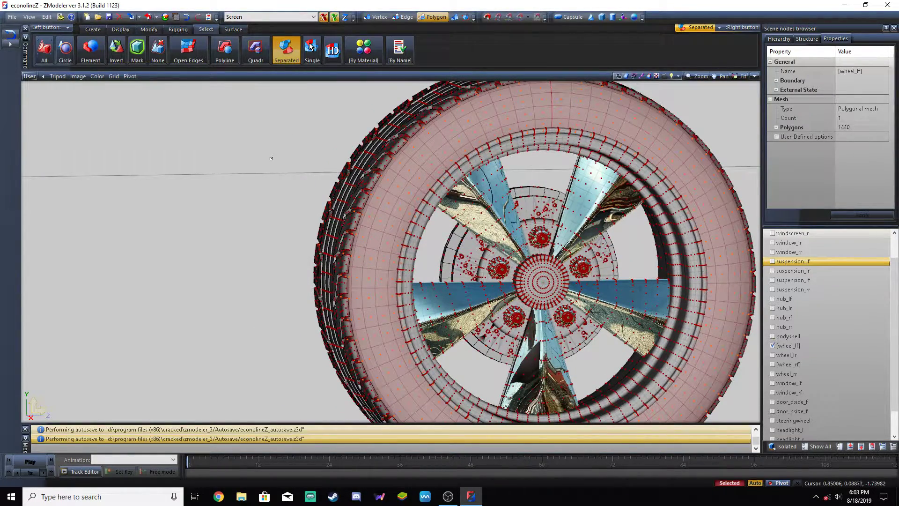
{"action": "left_click", "coordinate": [165, 17]}
{"action": "left_click", "coordinate": [111, 238]}
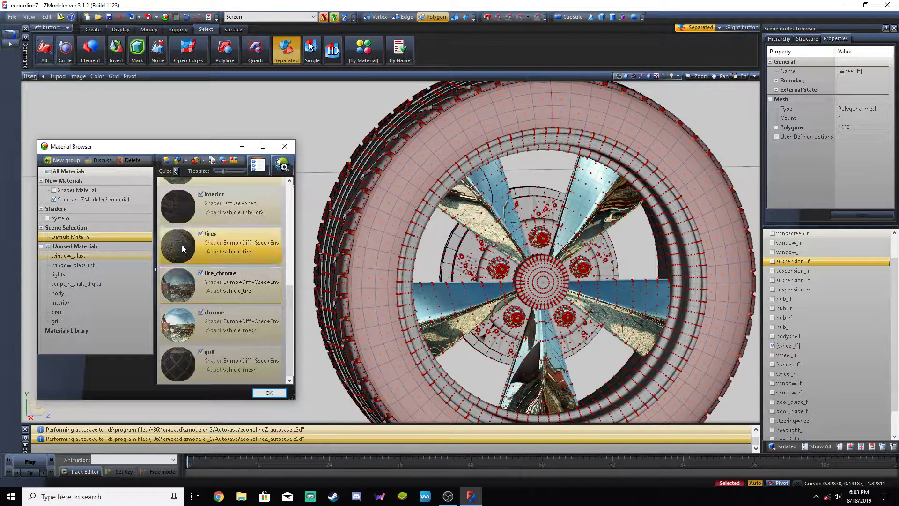
{"action": "left_click_drag", "start_coordinate": [181, 245], "coordinate": [114, 236]}
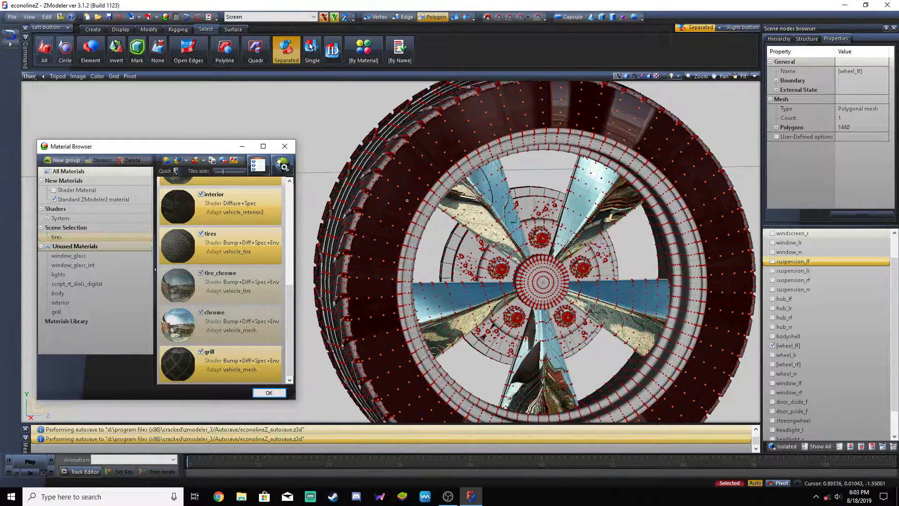
Step: Close the Material Browser and activate the Edit UV tool for the selected sidewall polygons
{"action": "scroll", "coordinate": [427, 146], "scroll_direction": "down", "scroll_amount": 3}
{"action": "mouse_move", "coordinate": [630, 374]}
{"action": "middle_mouse_down"}
{"action": "mouse_move", "coordinate": [609, 344]}
{"action": "mouse_move", "coordinate": [568, 372]}
{"action": "mouse_move", "coordinate": [622, 373]}
{"action": "middle_mouse_up"}
{"action": "left_click", "coordinate": [233, 29]}
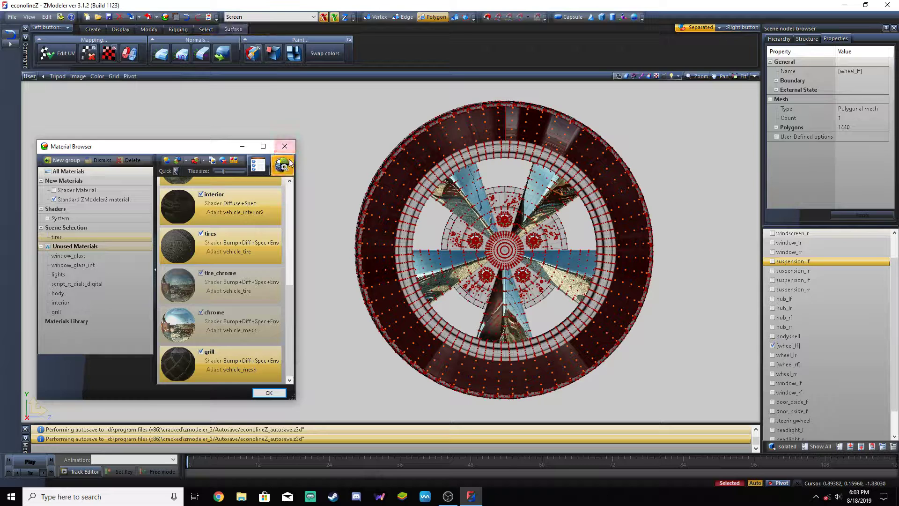
{"action": "left_click", "coordinate": [269, 392]}
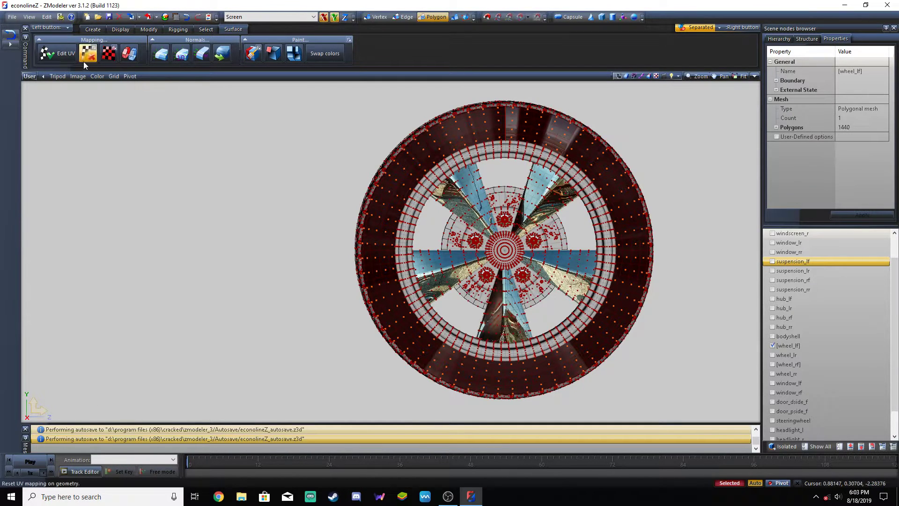
{"action": "left_click", "coordinate": [57, 50]}
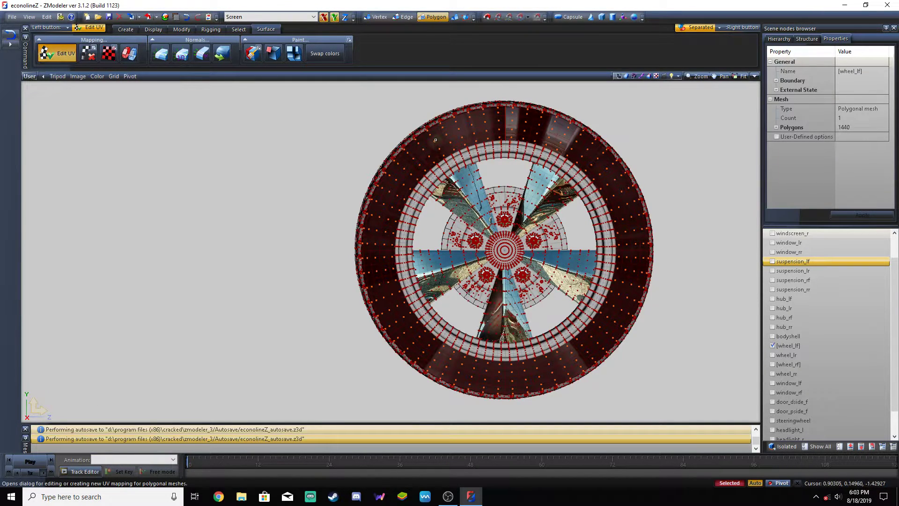
Step: Change the enlarged Right viewport to a Left view that faces the wheel's outer sidewall
{"action": "left_click", "coordinate": [753, 76]}
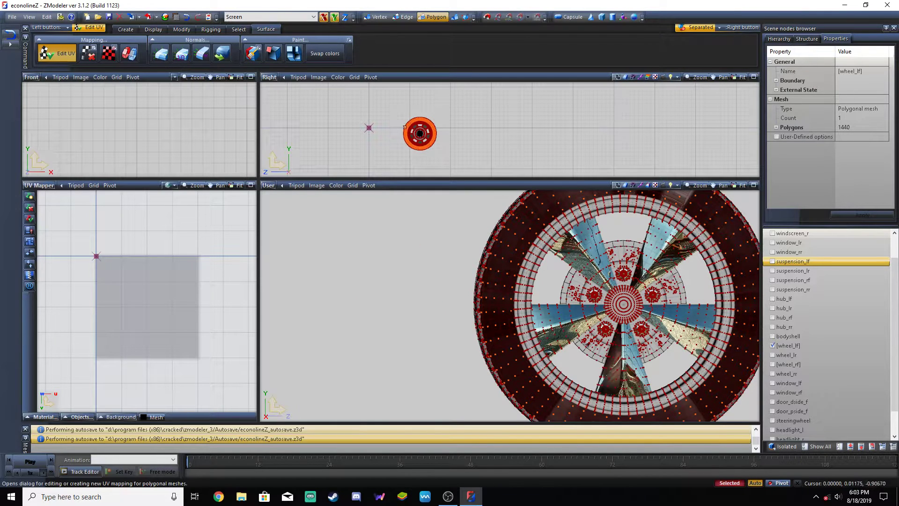
{"action": "left_click", "coordinate": [754, 77]}
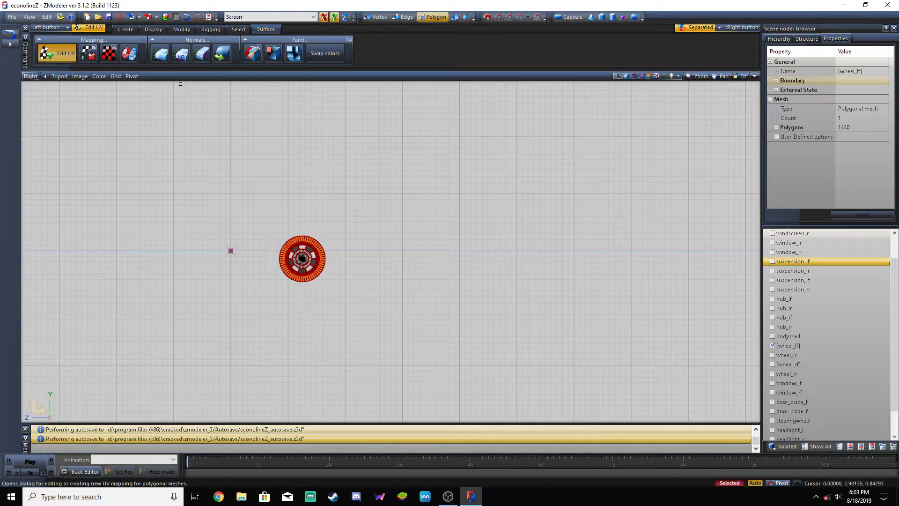
{"action": "left_click", "coordinate": [29, 77]}
{"action": "left_click", "coordinate": [42, 109]}
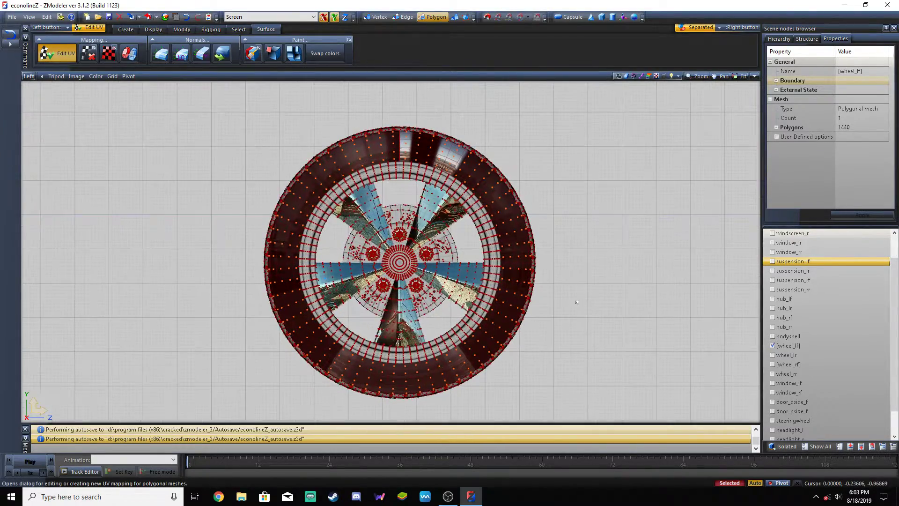
{"action": "scroll", "coordinate": [417, 242], "scroll_direction": "up", "scroll_amount": 2}
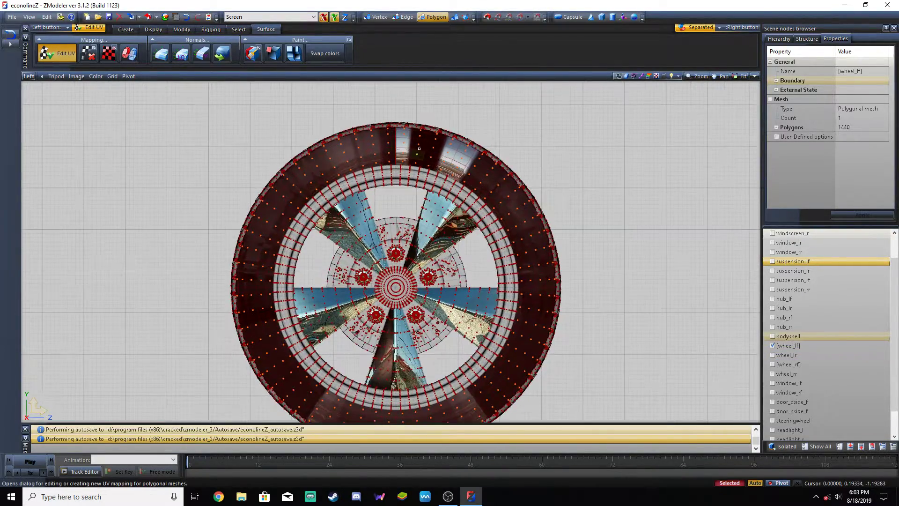
{"action": "scroll", "coordinate": [416, 241], "scroll_direction": "up", "scroll_amount": 1}
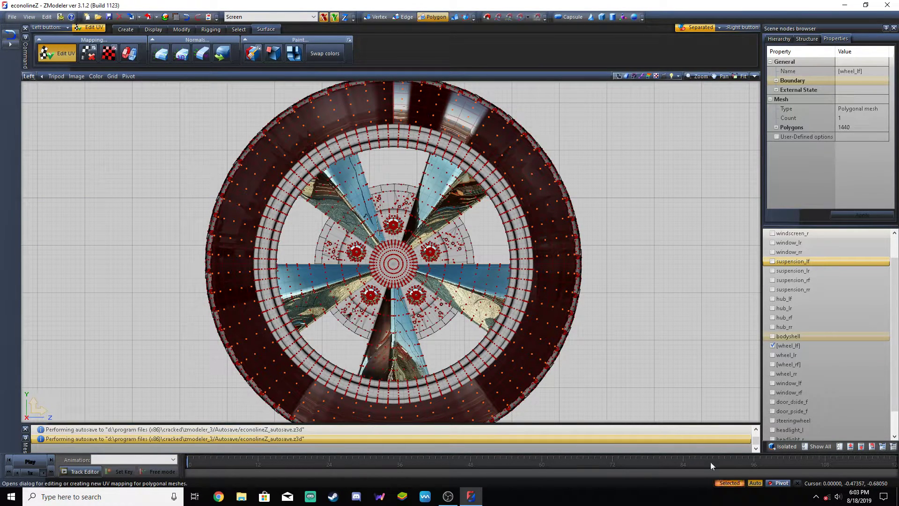
Step: Generate new UV mapping for the sidewall from viewport XY, with continuous mesh surface disabled and mapping forced onto the tires material
{"action": "left_click", "coordinate": [418, 100]}
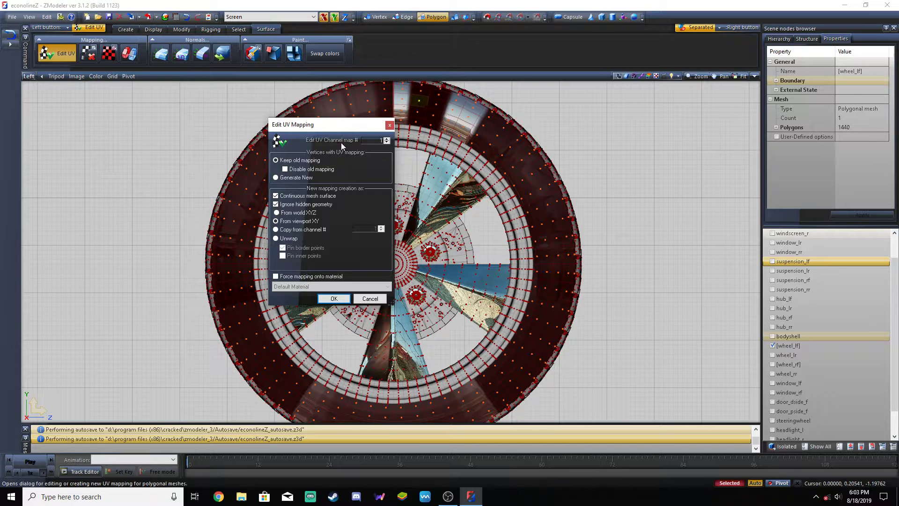
{"action": "left_click", "coordinate": [289, 176]}
{"action": "left_click", "coordinate": [276, 196]}
{"action": "left_click", "coordinate": [275, 197]}
{"action": "left_click", "coordinate": [276, 204]}
{"action": "left_click", "coordinate": [276, 197]}
{"action": "left_click", "coordinate": [276, 239]}
{"action": "left_click", "coordinate": [276, 221]}
{"action": "left_click", "coordinate": [275, 277]}
{"action": "left_click", "coordinate": [293, 287]}
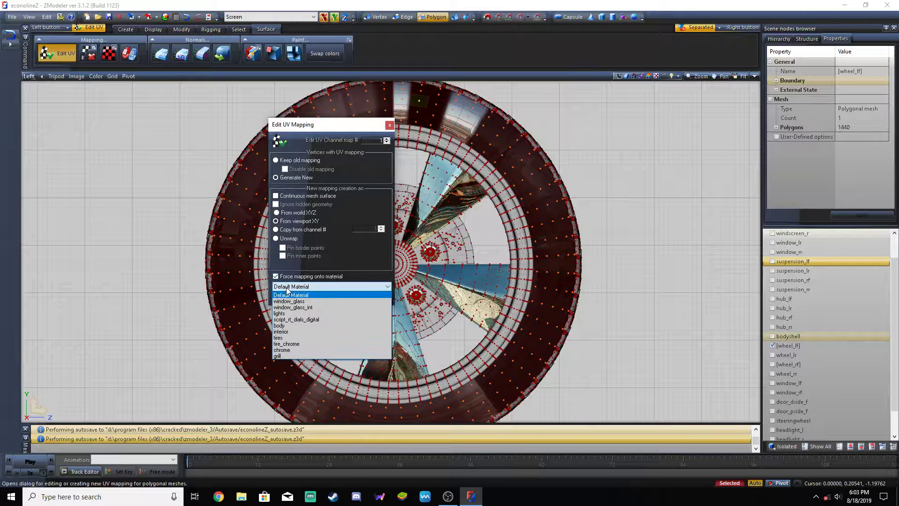
{"action": "left_click", "coordinate": [293, 341]}
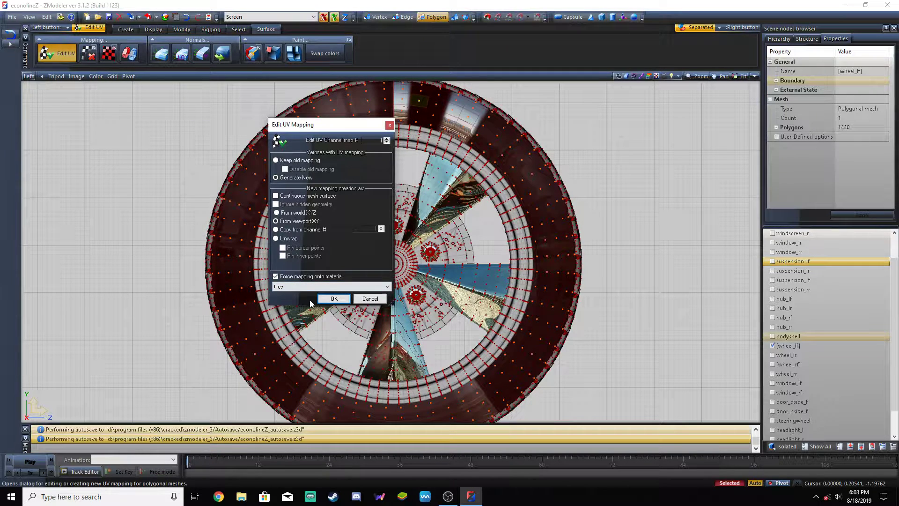
{"action": "left_click", "coordinate": [335, 300]}
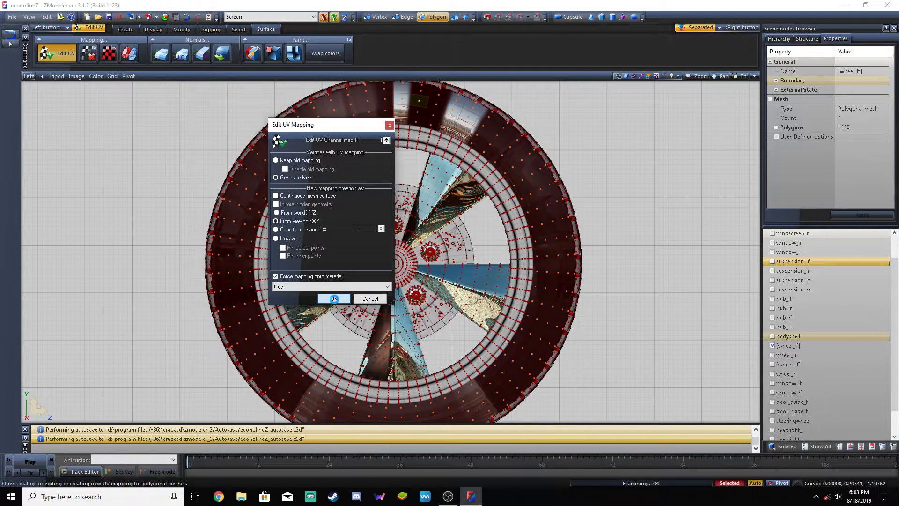
Step: Return to the four-view layout and display the tires material with the sidewall mapping in the UV Mapper
{"action": "left_click", "coordinate": [754, 77]}
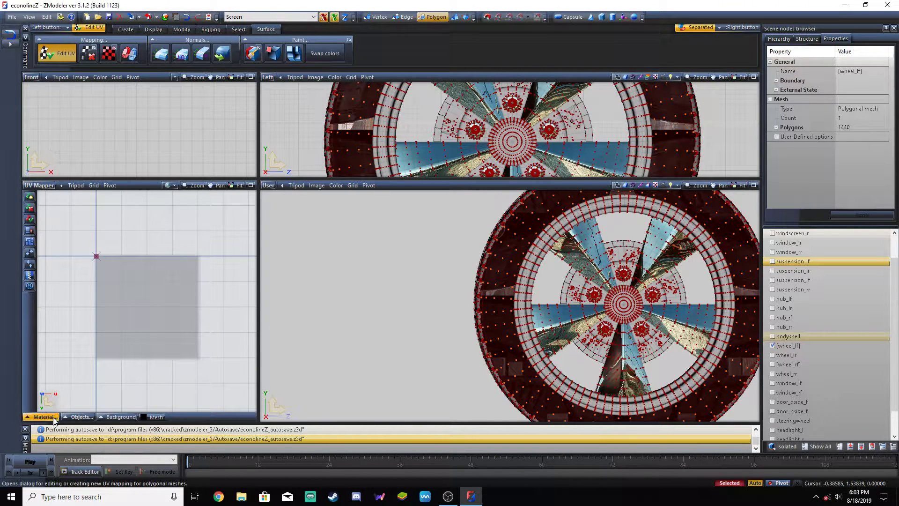
{"action": "left_click", "coordinate": [34, 417]}
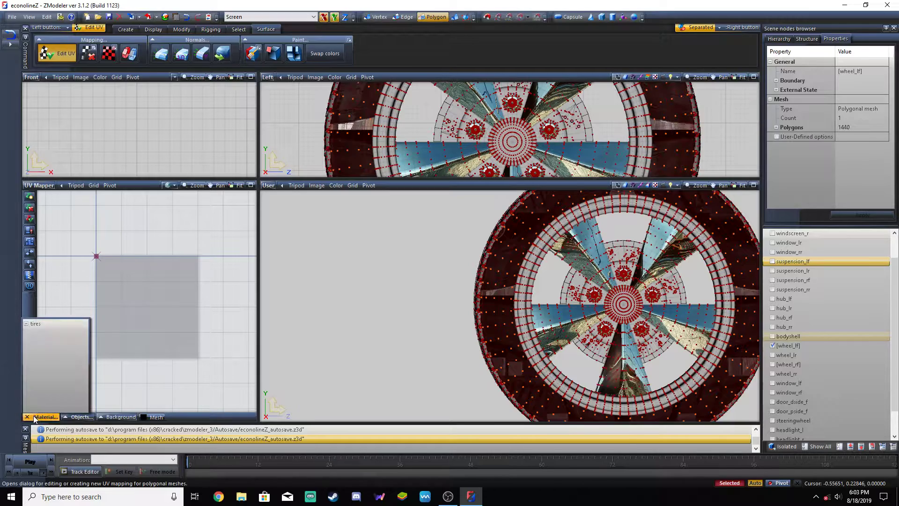
{"action": "left_click", "coordinate": [43, 323]}
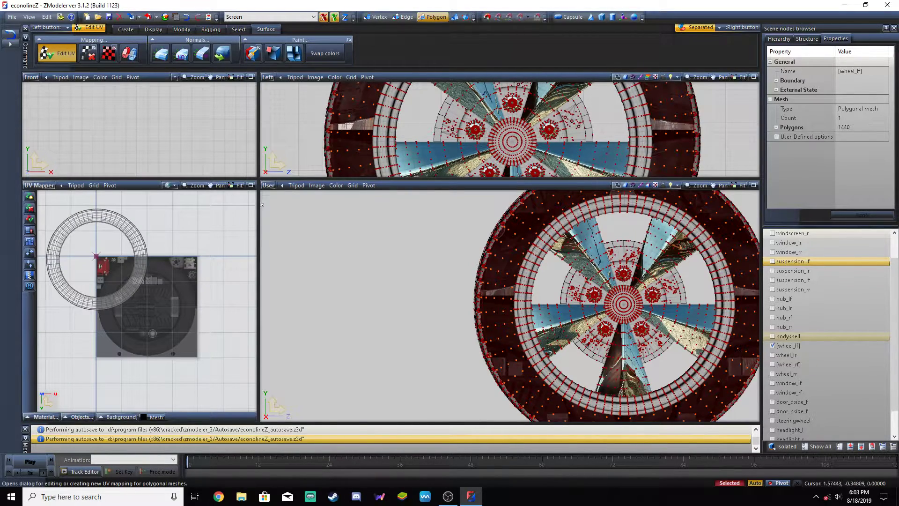
{"action": "middle_click_drag", "start_coordinate": [518, 298], "coordinate": [361, 285]}
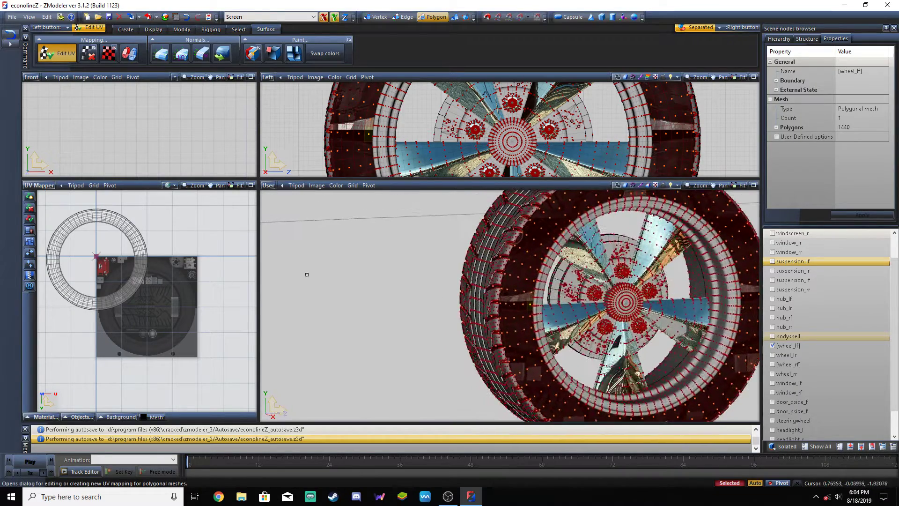
Step: Move the sidewall's UV ring so it sits centred over the round tire area of the texture
{"action": "left_click", "coordinate": [455, 17]}
{"action": "left_click", "coordinate": [179, 31]}
{"action": "left_click", "coordinate": [189, 49]}
{"action": "scroll", "coordinate": [188, 285], "scroll_direction": "down", "scroll_amount": 2}
{"action": "left_click_drag", "start_coordinate": [170, 319], "coordinate": [70, 220]}
{"action": "scroll", "coordinate": [143, 287], "scroll_direction": "up", "scroll_amount": 1}
{"action": "left_click_drag", "start_coordinate": [155, 291], "coordinate": [196, 333]}
{"action": "scroll", "coordinate": [166, 313], "scroll_direction": "up", "scroll_amount": 2}
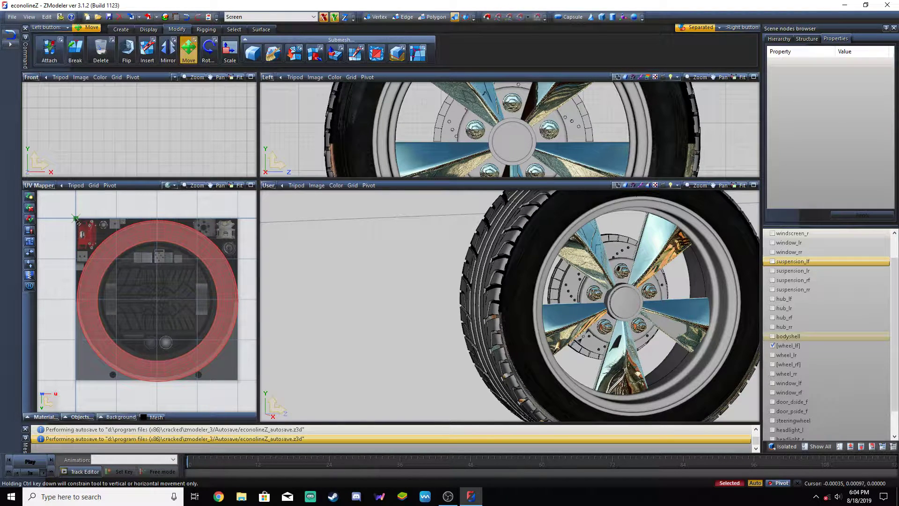
Step: Place the pivot at the centre of the sidewall's UV ring, at about 0.5, 0.5 in the UV Mapper
{"action": "scroll", "coordinate": [660, 124], "scroll_direction": "down", "scroll_amount": 5}
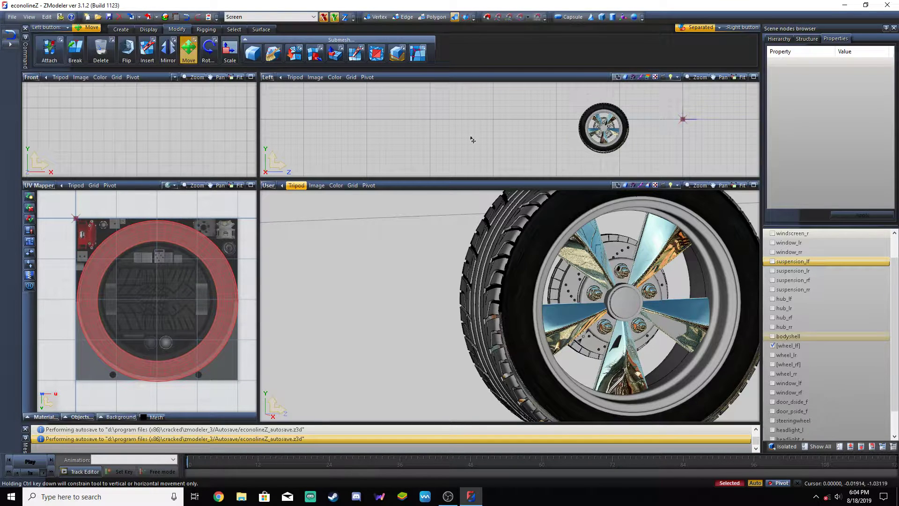
{"action": "scroll", "coordinate": [143, 233], "scroll_direction": "up", "scroll_amount": 2}
{"action": "scroll", "coordinate": [143, 233], "scroll_direction": "down", "scroll_amount": 1}
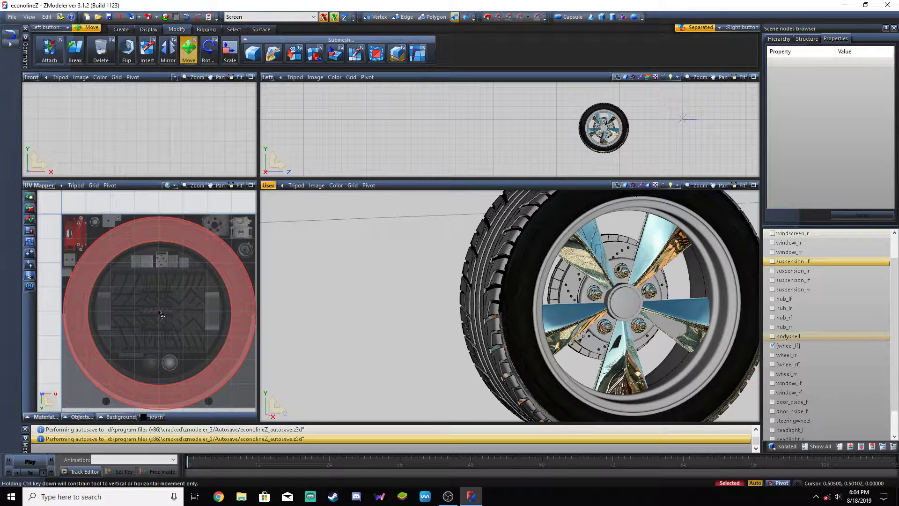
{"action": "scroll", "coordinate": [161, 316], "scroll_direction": "up", "scroll_amount": 8}
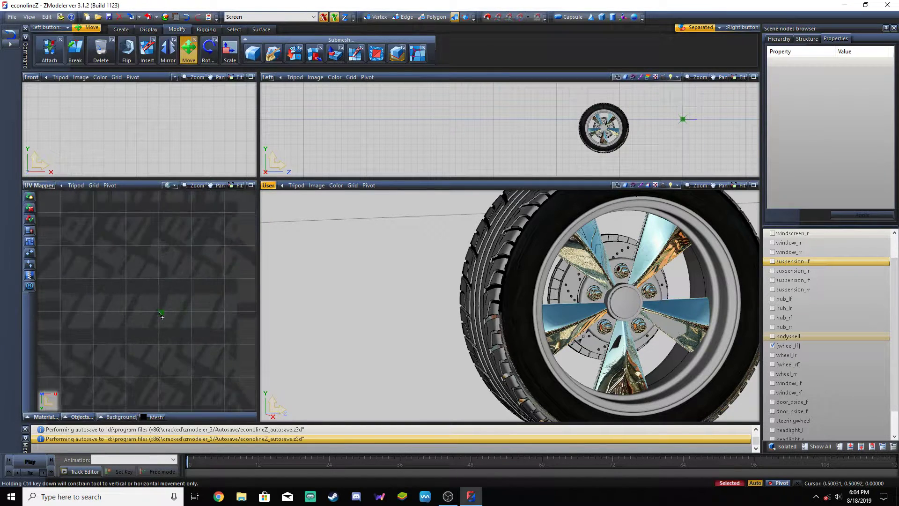
{"action": "scroll", "coordinate": [161, 315], "scroll_direction": "up", "scroll_amount": 3}
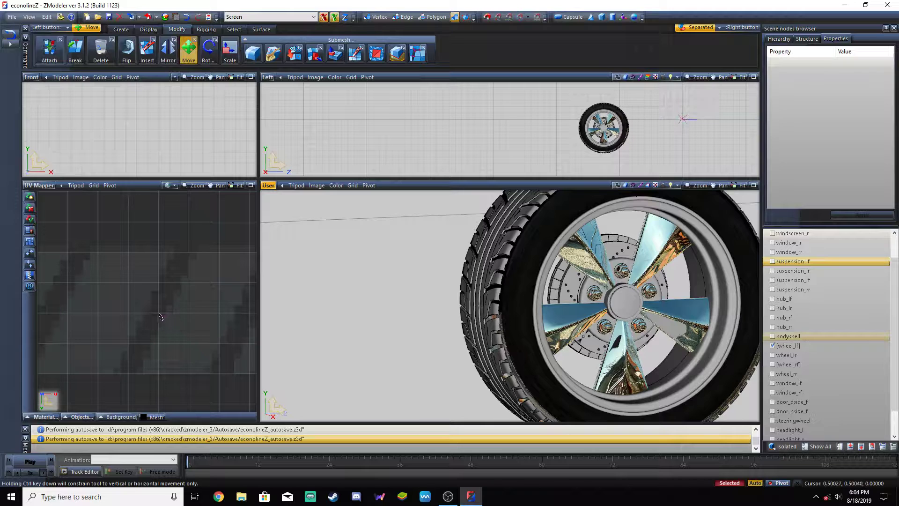
{"action": "scroll", "coordinate": [161, 316], "scroll_direction": "up", "scroll_amount": 5}
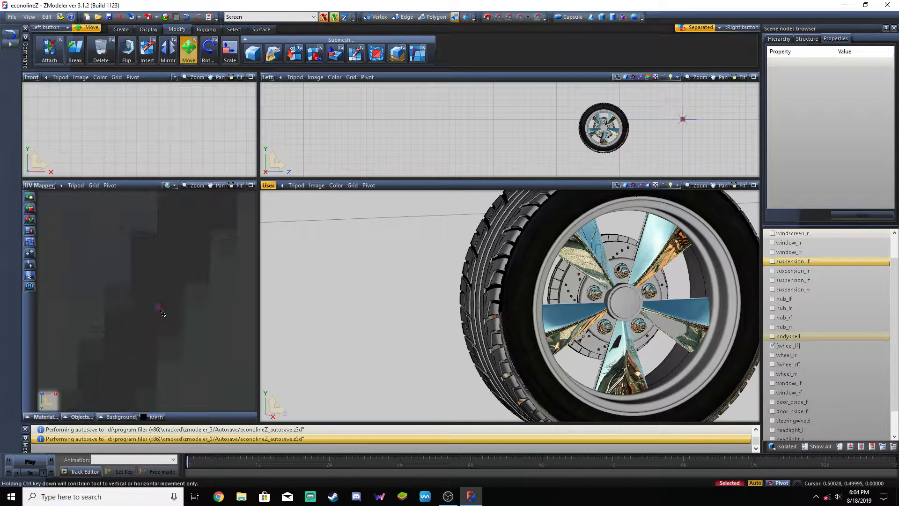
{"action": "scroll", "coordinate": [159, 315], "scroll_direction": "down", "scroll_amount": 3}
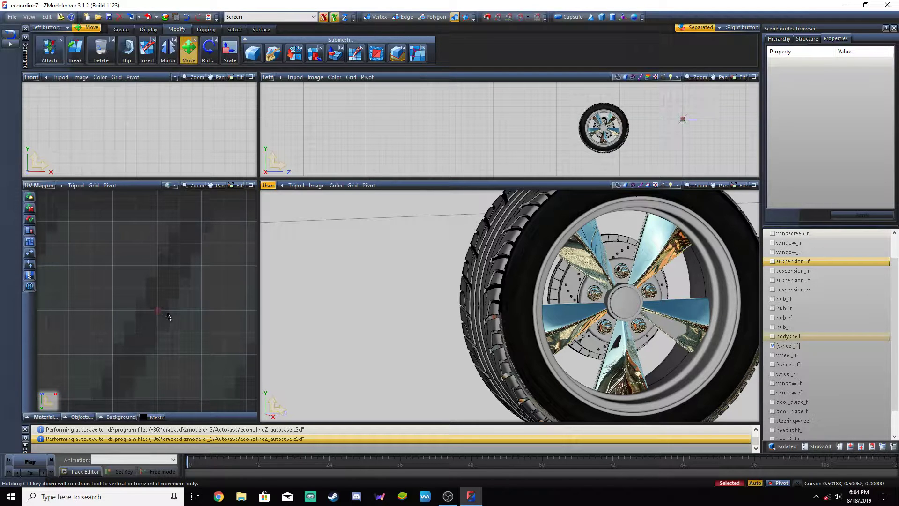
{"action": "scroll", "coordinate": [169, 315], "scroll_direction": "down", "scroll_amount": 8}
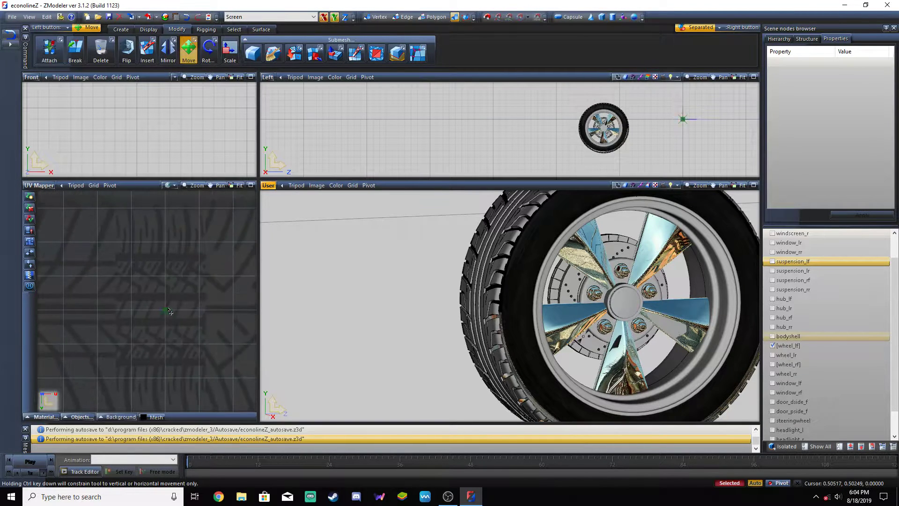
{"action": "scroll", "coordinate": [169, 312], "scroll_direction": "down", "scroll_amount": 2}
Step: Nudge the sidewall's UV ring to line it up with the tire circle in the texture
{"action": "left_click", "coordinate": [229, 51]}
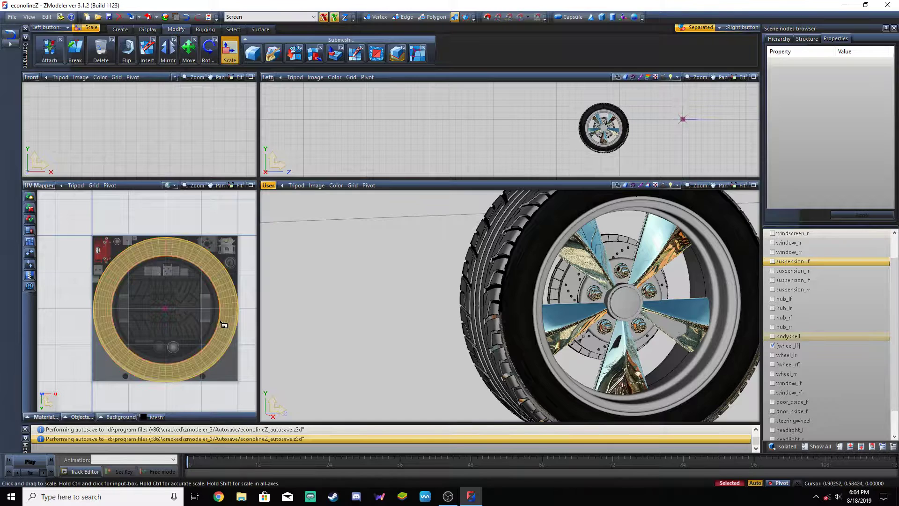
{"action": "scroll", "coordinate": [210, 311], "scroll_direction": "down", "scroll_amount": 1}
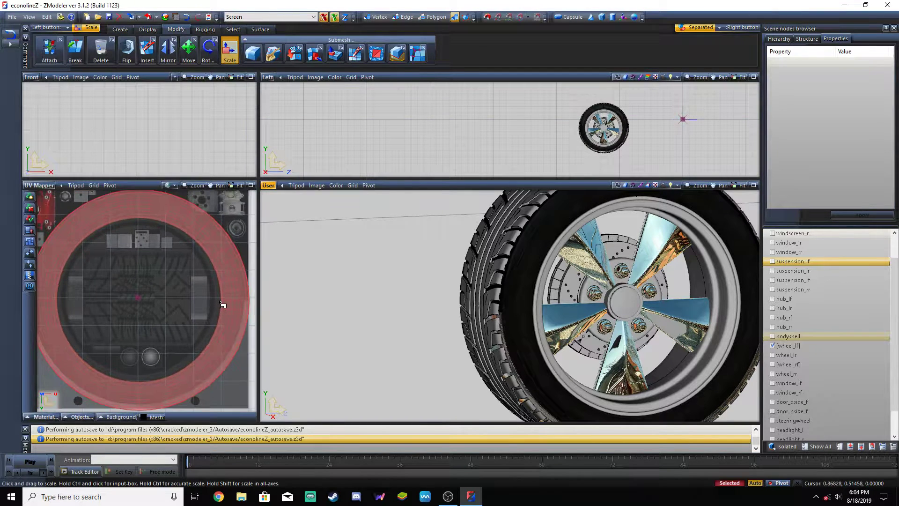
{"action": "left_click", "coordinate": [190, 53]}
{"action": "left_click_drag", "start_coordinate": [242, 288], "coordinate": [242, 290]}
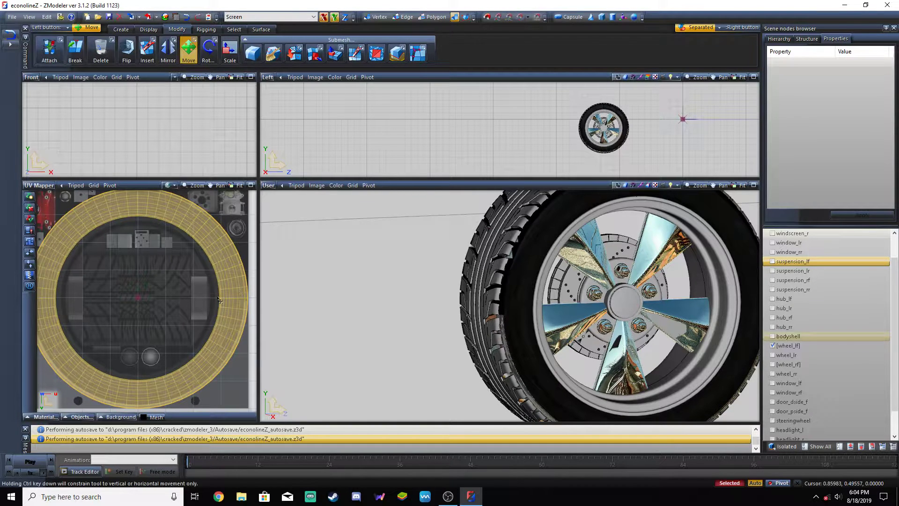
{"action": "left_click_drag", "start_coordinate": [143, 386], "coordinate": [176, 387]}
Step: Scale the sidewall's UV ring down slightly around its centre to fit inside the texture's tire circle
{"action": "left_click", "coordinate": [230, 49]}
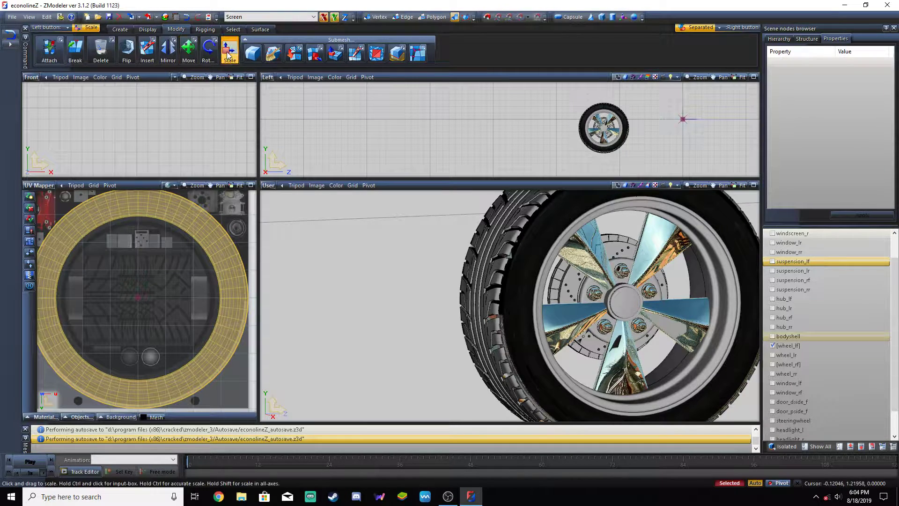
{"action": "scroll", "coordinate": [209, 246], "scroll_direction": "down", "scroll_amount": 3}
{"action": "right_click_drag", "start_coordinate": [97, 202], "coordinate": [195, 309]}
{"action": "left_click_drag", "start_coordinate": [198, 313], "coordinate": [199, 313]}
{"action": "scroll", "coordinate": [201, 261], "scroll_direction": "up", "scroll_amount": 4}
{"action": "left_click_drag", "start_coordinate": [237, 257], "coordinate": [245, 261]}
{"action": "mouse_move", "coordinate": [243, 262]}
{"action": "left_mouse_down"}
{"action": "mouse_move", "coordinate": [243, 303]}
{"action": "mouse_move", "coordinate": [256, 259]}
{"action": "left_mouse_up"}
{"action": "scroll", "coordinate": [438, 282], "scroll_direction": "down", "scroll_amount": 5}
Step: Examine the textured sidewall and the tread from several angles around the wheel
{"action": "middle_click_drag", "start_coordinate": [602, 269], "coordinate": [540, 267]}
{"action": "scroll", "coordinate": [511, 257], "scroll_direction": "up", "scroll_amount": 6}
{"action": "middle_click_drag", "start_coordinate": [450, 256], "coordinate": [541, 235]}
{"action": "scroll", "coordinate": [512, 261], "scroll_direction": "up", "scroll_amount": 8}
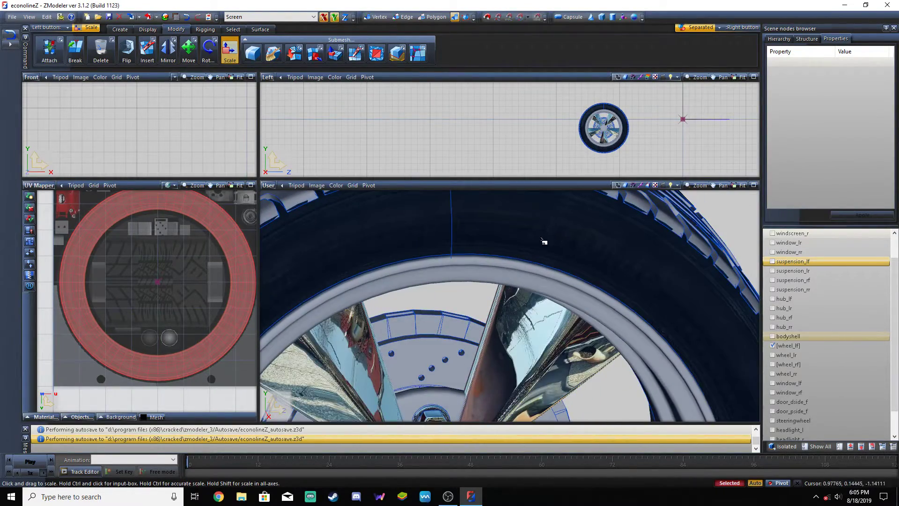
{"action": "scroll", "coordinate": [532, 226], "scroll_direction": "down", "scroll_amount": 5}
{"action": "scroll", "coordinate": [489, 327], "scroll_direction": "down", "scroll_amount": 2}
{"action": "scroll", "coordinate": [488, 340], "scroll_direction": "up", "scroll_amount": 2}
{"action": "middle_click_drag", "start_coordinate": [487, 351], "coordinate": [408, 273]}
{"action": "middle_click_drag", "start_coordinate": [467, 252], "coordinate": [462, 308]}
{"action": "middle_click_drag", "start_coordinate": [436, 245], "coordinate": [461, 291]}
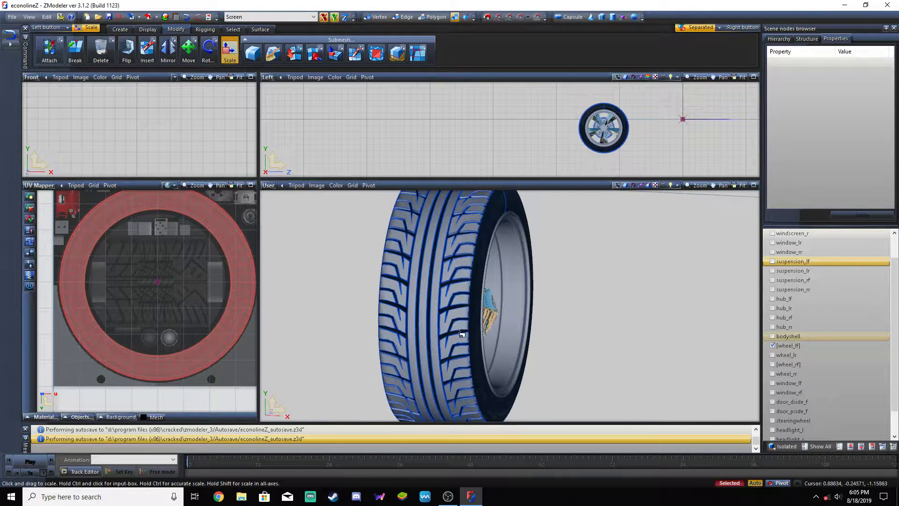
{"action": "middle_click_drag", "start_coordinate": [456, 334], "coordinate": [483, 301]}
{"action": "scroll", "coordinate": [483, 301], "scroll_direction": "down", "scroll_amount": 3}
Step: Return to polygon level editing and reload the UV Mapper viewport to clear the displayed sidewall mapping
{"action": "left_click", "coordinate": [430, 19]}
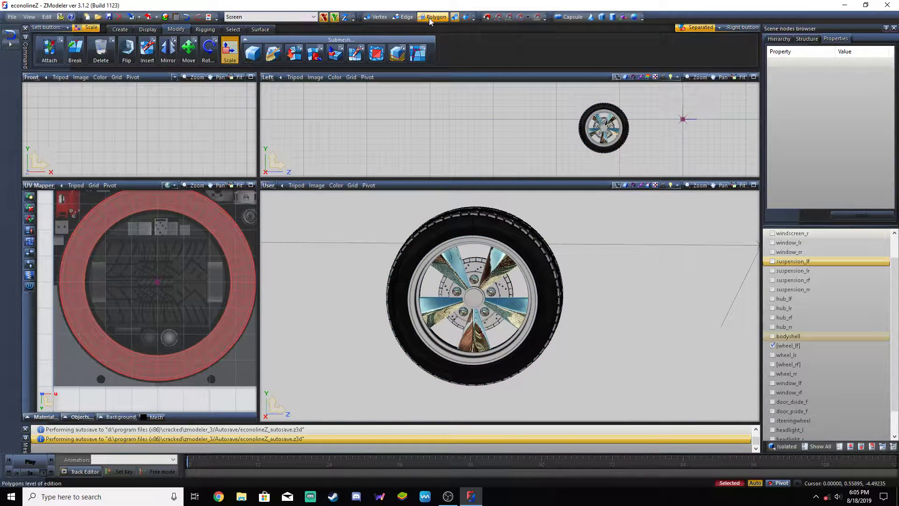
{"action": "left_click", "coordinate": [486, 261]}
{"action": "left_click", "coordinate": [43, 417]}
{"action": "left_click", "coordinate": [43, 417]}
{"action": "left_click", "coordinate": [39, 186]}
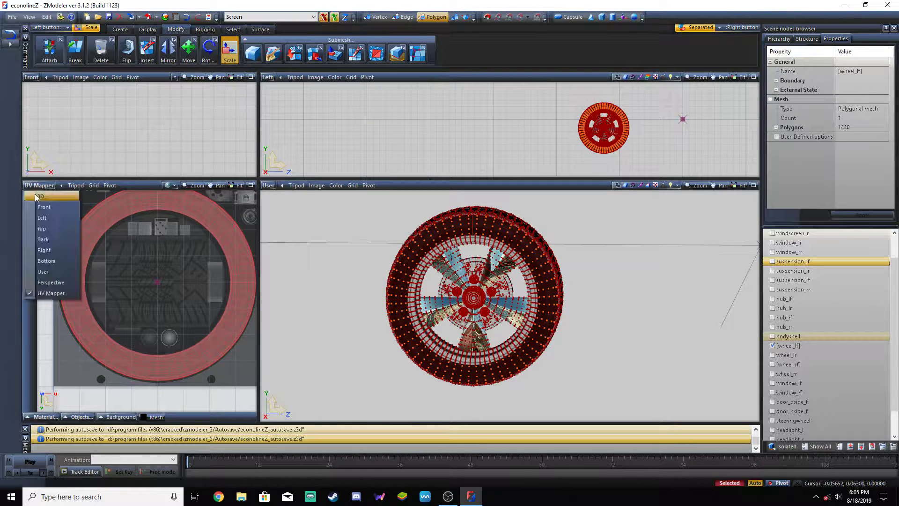
{"action": "left_click", "coordinate": [40, 196]}
{"action": "left_click", "coordinate": [27, 186]}
{"action": "left_click", "coordinate": [51, 294]}
{"action": "scroll", "coordinate": [164, 339], "scroll_direction": "up", "scroll_amount": 4}
{"action": "left_click", "coordinate": [52, 416]}
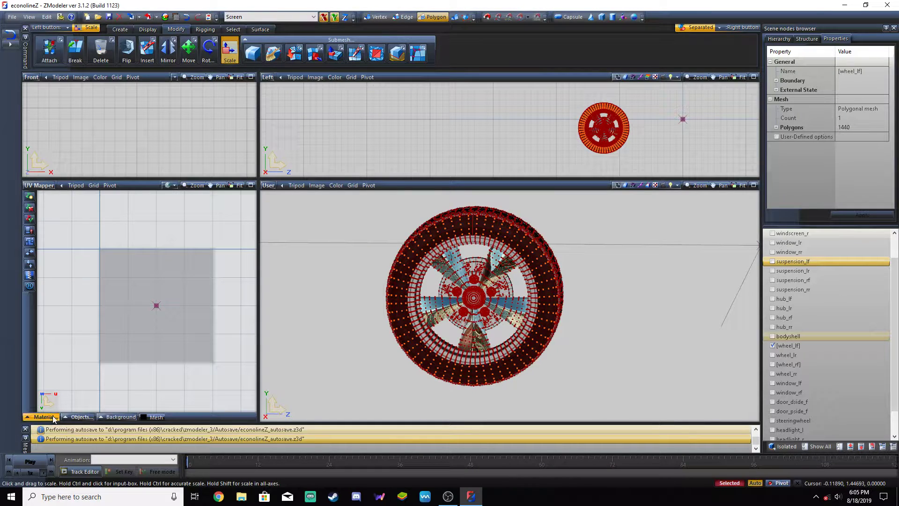
{"action": "scroll", "coordinate": [473, 301], "scroll_direction": "up", "scroll_amount": 2}
Step: Select the rim, spoke and hub polygons inside the tire sidewall with a circle selection centred on the wheel in the Left view
{"action": "middle_click_drag", "start_coordinate": [437, 295], "coordinate": [471, 242]}
{"action": "left_click", "coordinate": [754, 77]}
{"action": "scroll", "coordinate": [624, 255], "scroll_direction": "up", "scroll_amount": 6}
{"action": "scroll", "coordinate": [490, 296], "scroll_direction": "up", "scroll_amount": 3}
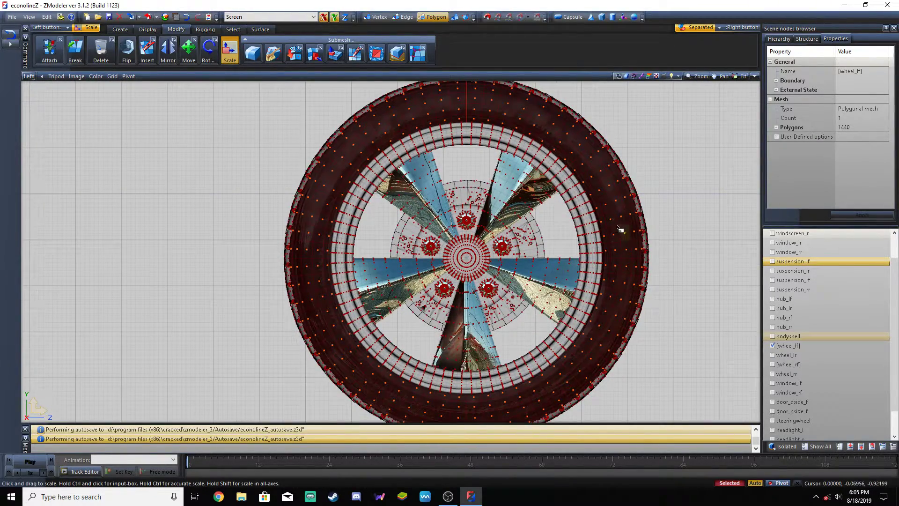
{"action": "left_click", "coordinate": [232, 29]}
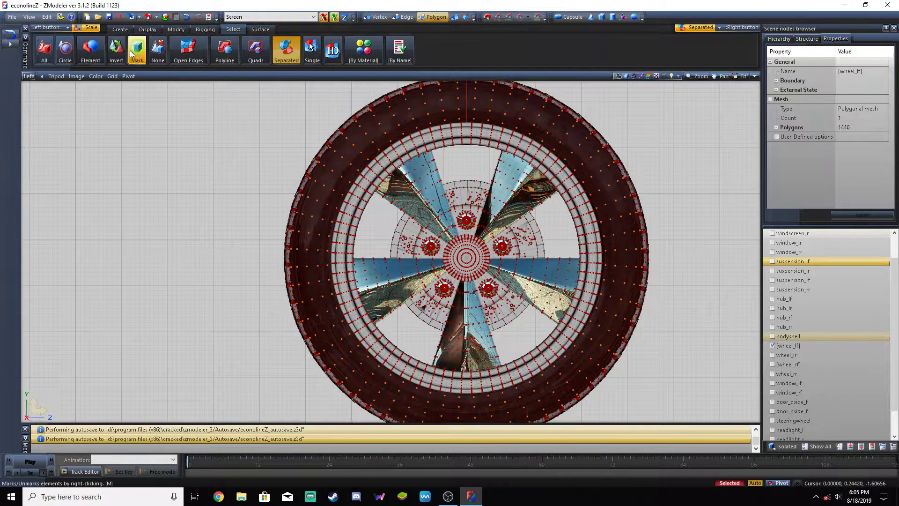
{"action": "left_click", "coordinate": [73, 53]}
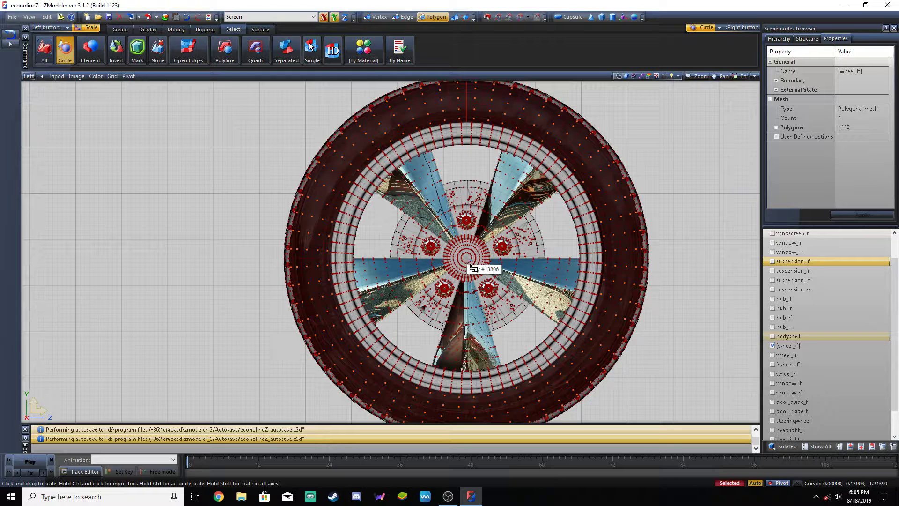
{"action": "right_click_drag", "start_coordinate": [485, 285], "coordinate": [583, 390]}
{"action": "left_click_drag", "start_coordinate": [587, 394], "coordinate": [626, 412]}
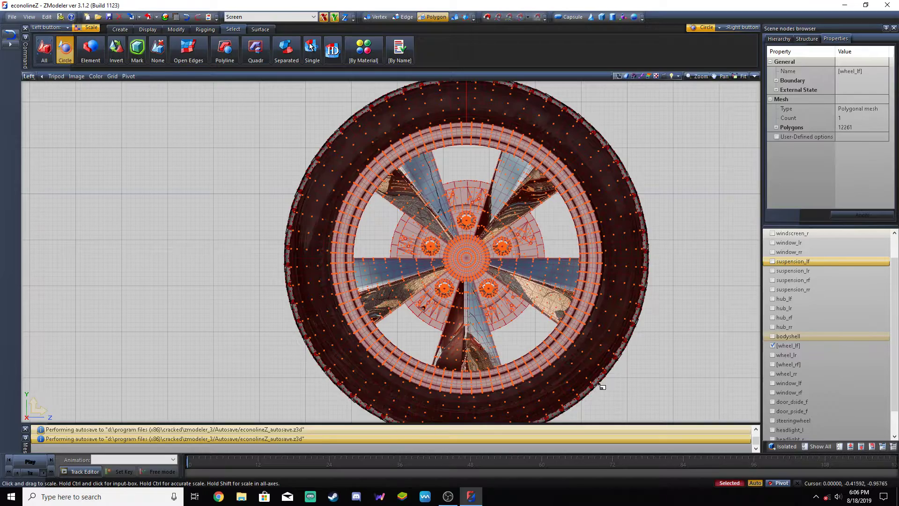
{"action": "left_click", "coordinate": [755, 76]}
{"action": "middle_click_drag", "start_coordinate": [646, 251], "coordinate": [517, 243]}
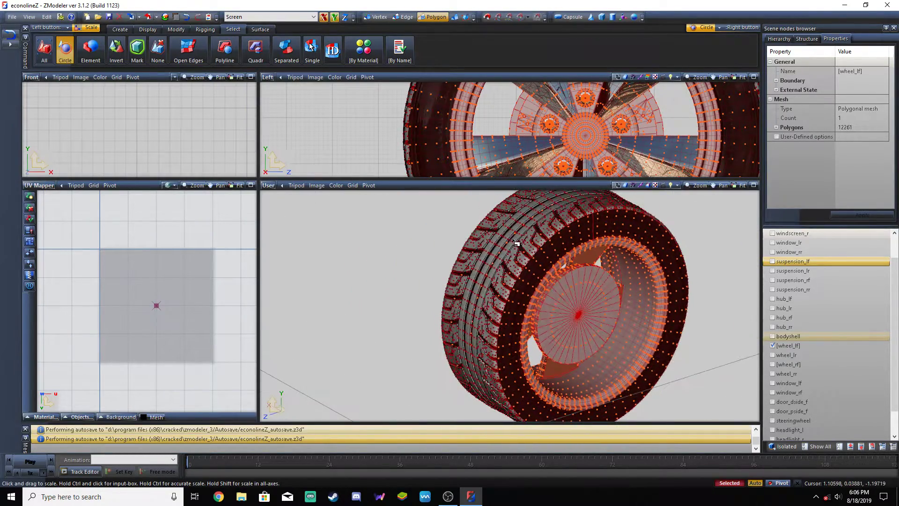
Step: Invert the polygon selection on the wheel so the tire tread polygons are selected instead of the rim and sidewall
{"action": "left_click", "coordinate": [117, 52]}
{"action": "middle_click_drag", "start_coordinate": [317, 274], "coordinate": [431, 277], "text": "alt"}
{"action": "scroll", "coordinate": [590, 277], "scroll_direction": "down", "scroll_amount": 3}
{"action": "middle_click_drag", "start_coordinate": [592, 278], "coordinate": [580, 249], "text": "alt"}
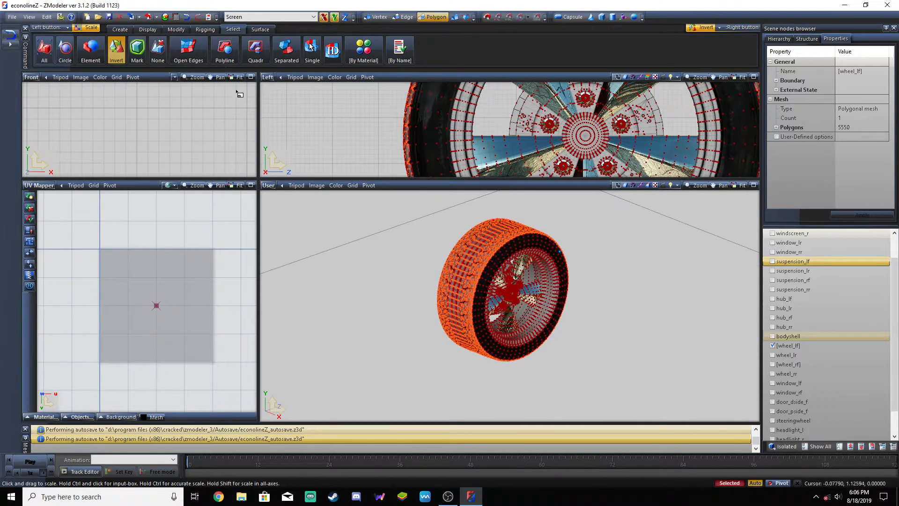
Step: Detach the selected tread polygons from the wheel into a separate object
{"action": "left_click", "coordinate": [179, 29]}
{"action": "left_click", "coordinate": [314, 53]}
{"action": "scroll", "coordinate": [468, 215], "scroll_direction": "up", "scroll_amount": 2}
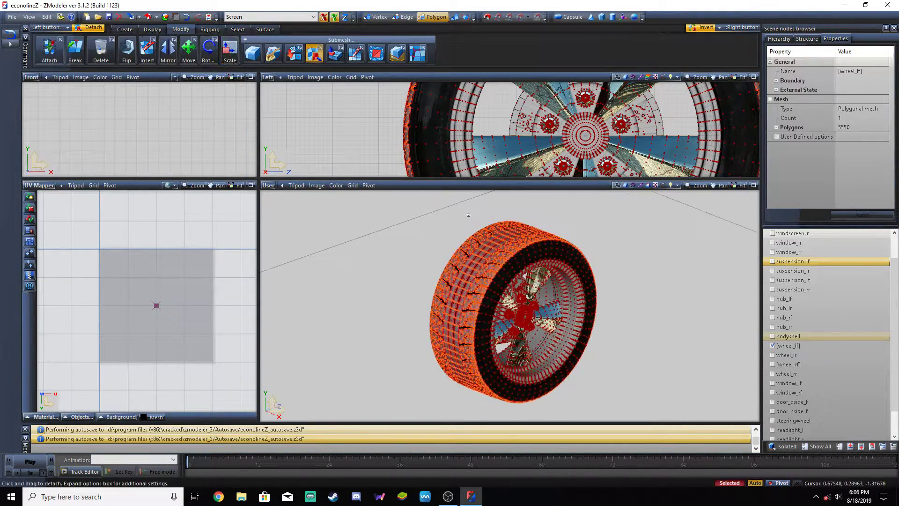
{"action": "scroll", "coordinate": [469, 214], "scroll_direction": "up", "scroll_amount": 6}
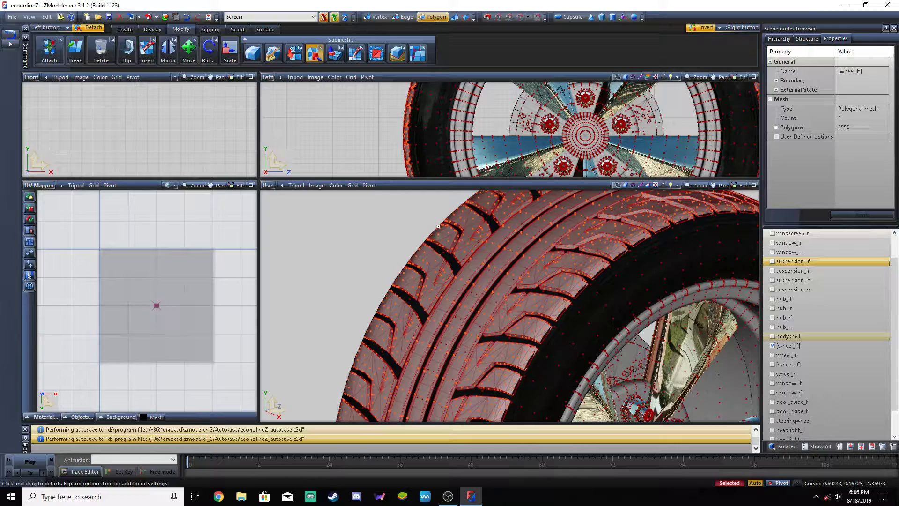
{"action": "right_click", "coordinate": [438, 230]}
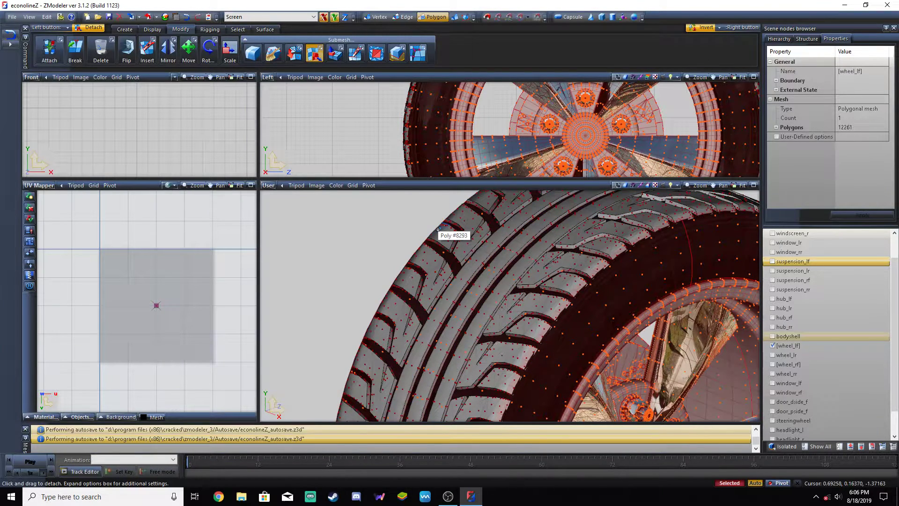
{"action": "right_click", "coordinate": [451, 225]}
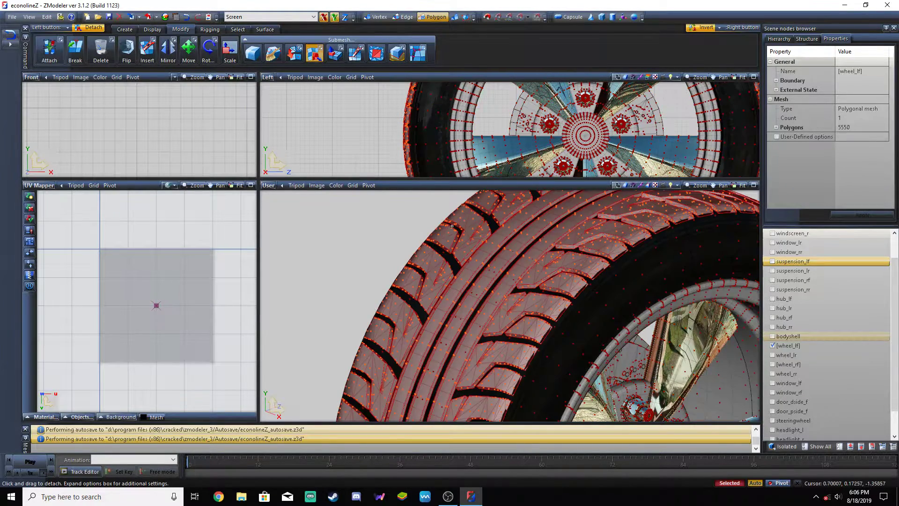
{"action": "key", "text": "4"}
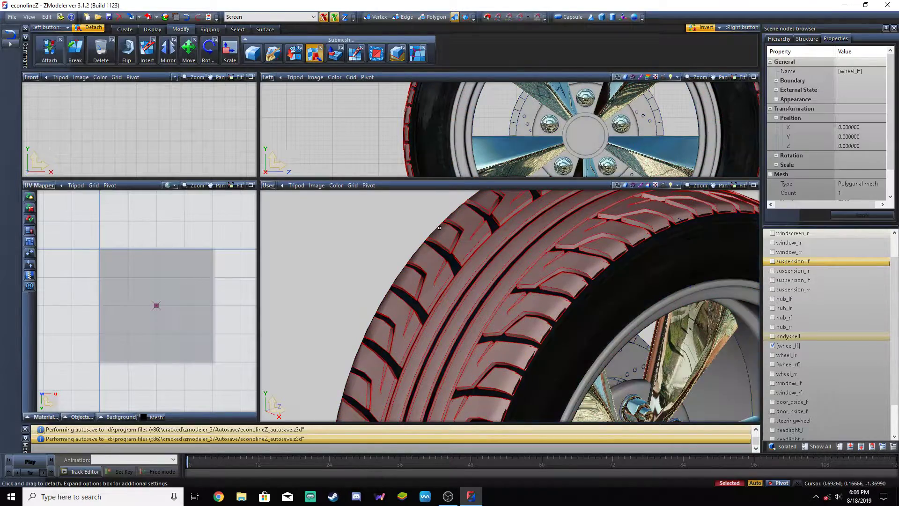
Step: Hide the original [wheel_lf] mesh to isolate the detached tread ring
{"action": "scroll", "coordinate": [457, 232], "scroll_direction": "down", "scroll_amount": 5}
{"action": "left_click", "coordinate": [698, 274]}
{"action": "left_click", "coordinate": [773, 345]}
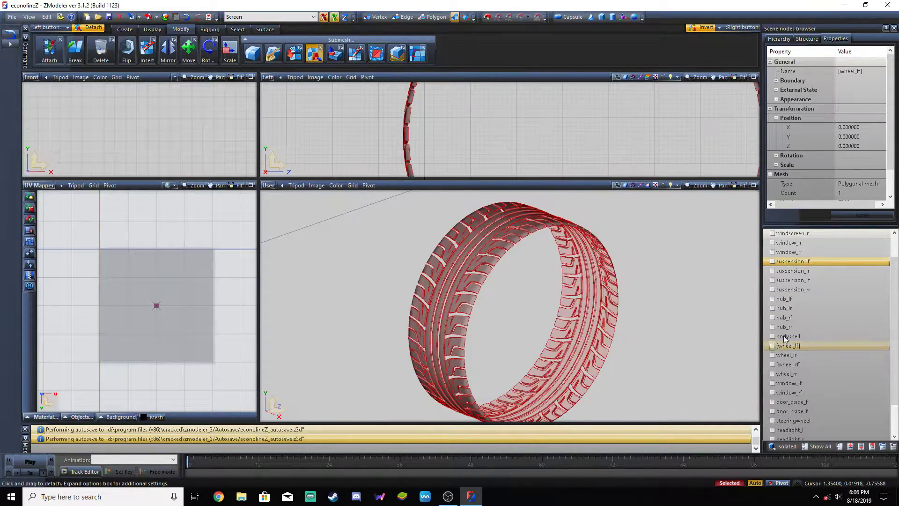
{"action": "scroll", "coordinate": [826, 323], "scroll_direction": "down", "scroll_amount": 2}
{"action": "middle_click_drag", "start_coordinate": [671, 310], "coordinate": [621, 309]}
{"action": "scroll", "coordinate": [650, 310], "scroll_direction": "down", "scroll_amount": 5}
{"action": "scroll", "coordinate": [598, 321], "scroll_direction": "down", "scroll_amount": 1}
{"action": "scroll", "coordinate": [588, 338], "scroll_direction": "up", "scroll_amount": 4}
{"action": "middle_click_drag", "start_coordinate": [546, 341], "coordinate": [528, 265]}
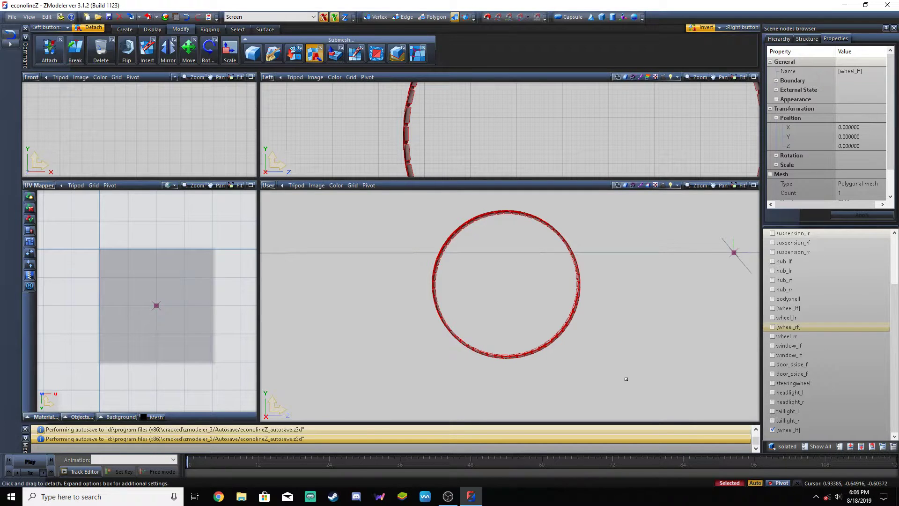
{"action": "middle_click_drag", "start_coordinate": [622, 381], "coordinate": [620, 354]}
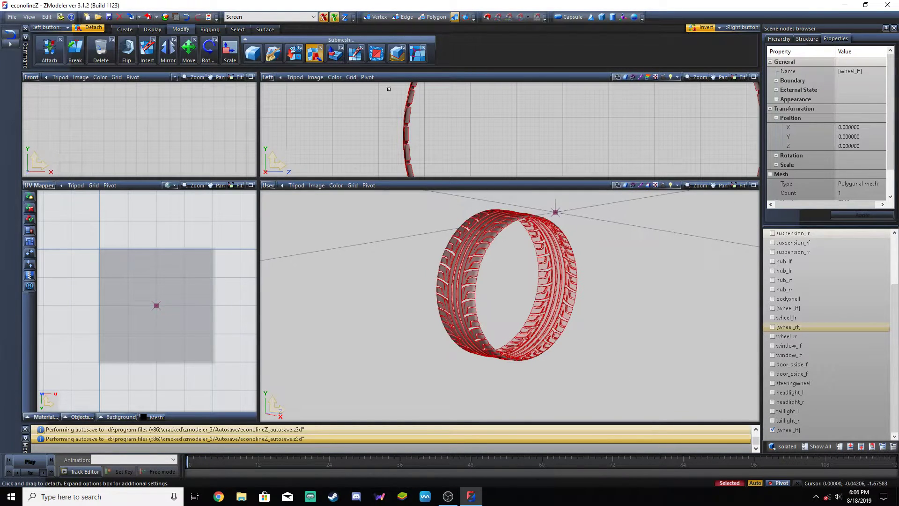
Step: Enlarge the Left view and select the polygons of the tread ring's positive-Z half
{"action": "left_click", "coordinate": [753, 78]}
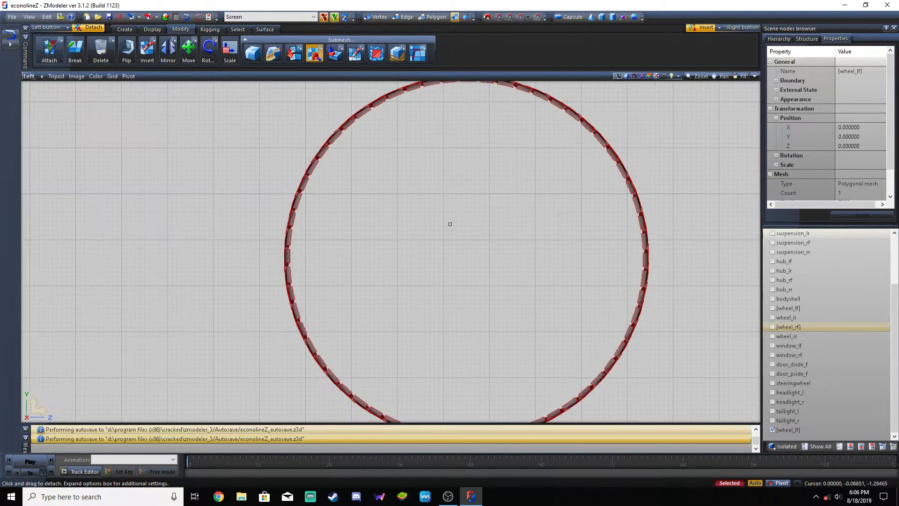
{"action": "left_click", "coordinate": [434, 17]}
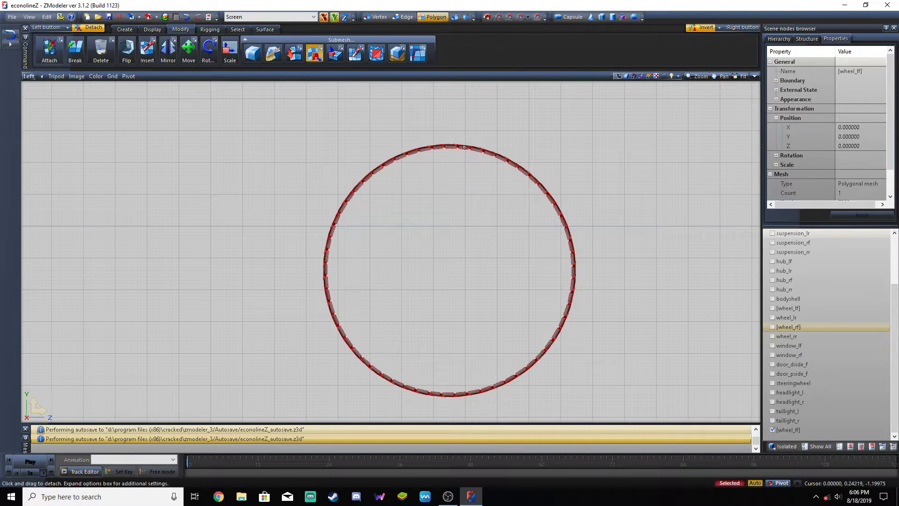
{"action": "scroll", "coordinate": [509, 151], "scroll_direction": "down", "scroll_amount": 2}
{"action": "left_click_drag", "start_coordinate": [574, 358], "coordinate": [468, 116]}
{"action": "scroll", "coordinate": [467, 136], "scroll_direction": "up", "scroll_amount": 5}
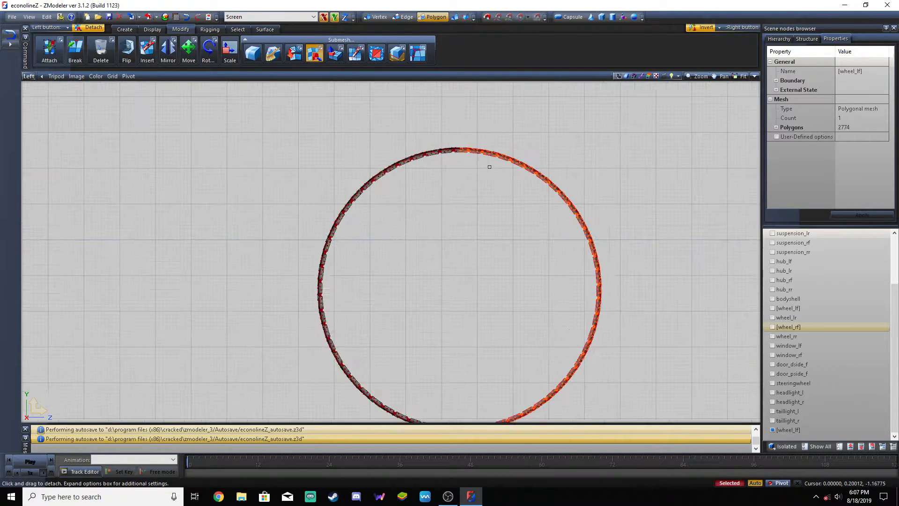
Step: Detach the selected half of the tread ring as its own object and hide the other half
{"action": "scroll", "coordinate": [452, 154], "scroll_direction": "down", "scroll_amount": 5}
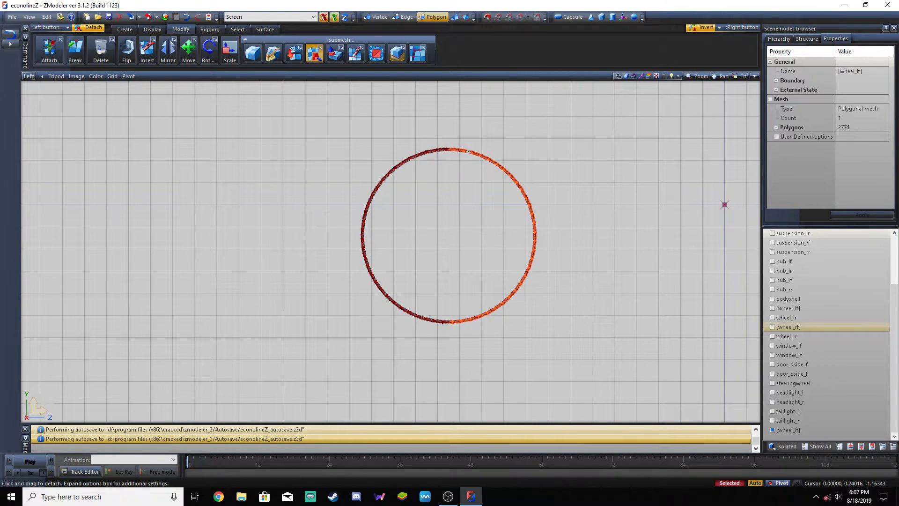
{"action": "left_click", "coordinate": [468, 152]}
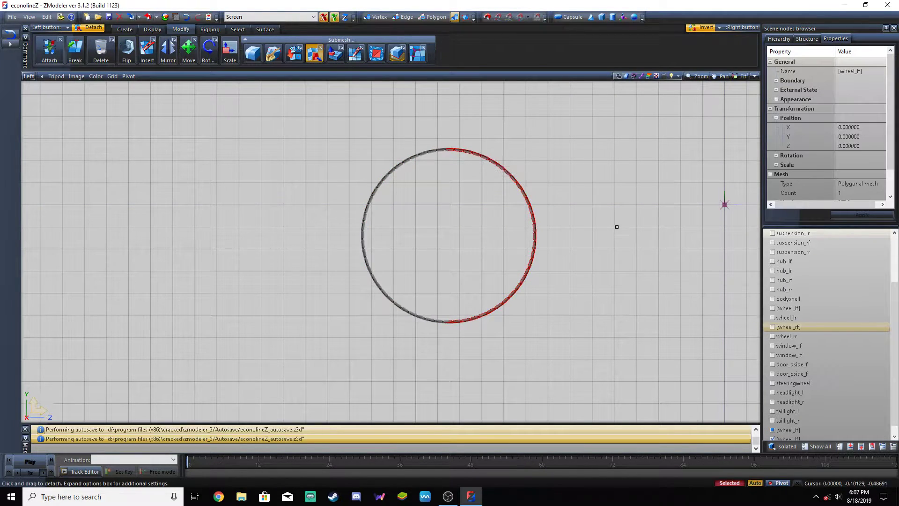
{"action": "scroll", "coordinate": [775, 359], "scroll_direction": "down", "scroll_amount": 1}
{"action": "left_click", "coordinate": [773, 421]}
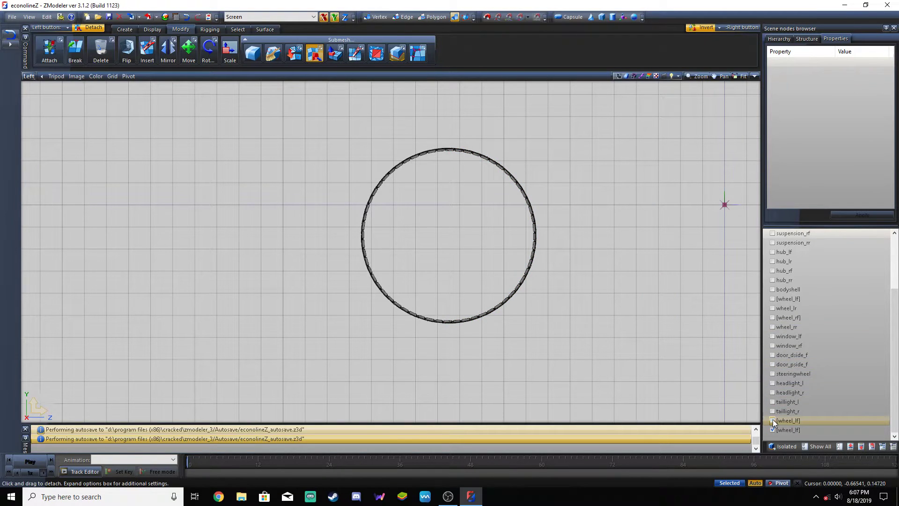
{"action": "left_click", "coordinate": [773, 420]}
Step: Detach the lower half of the semicircular tread piece into a separate object and hide the remaining upper quarter
{"action": "left_click", "coordinate": [433, 17]}
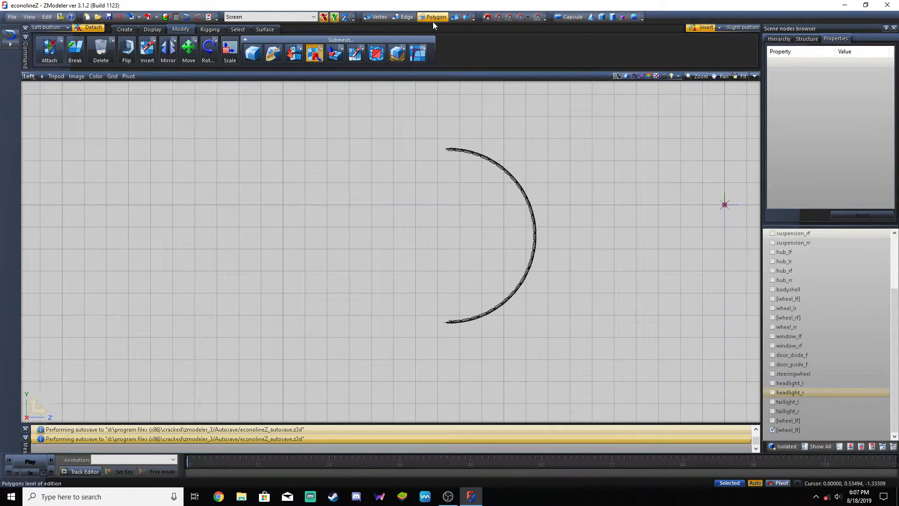
{"action": "left_click", "coordinate": [477, 158]}
{"action": "left_click_drag", "start_coordinate": [580, 364], "coordinate": [388, 237]}
{"action": "left_click", "coordinate": [532, 251]}
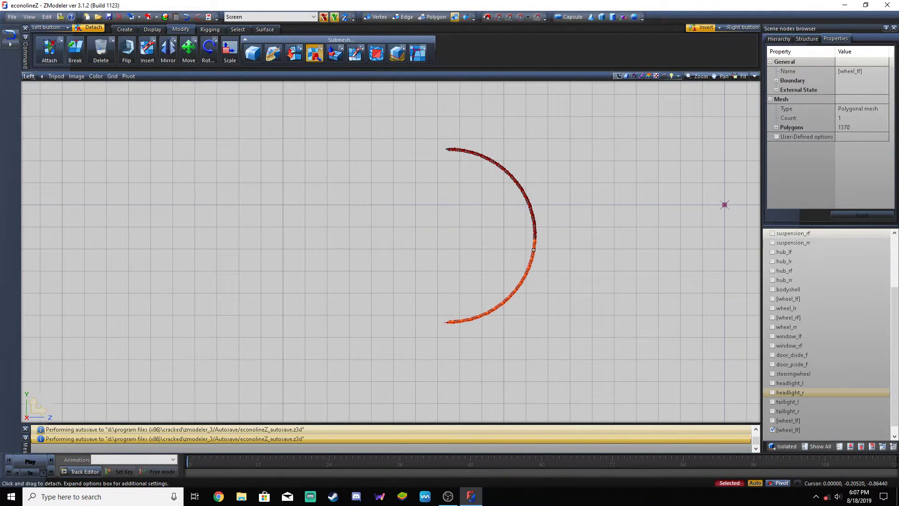
{"action": "key", "text": "space"}
{"action": "scroll", "coordinate": [803, 401], "scroll_direction": "down", "scroll_amount": 1}
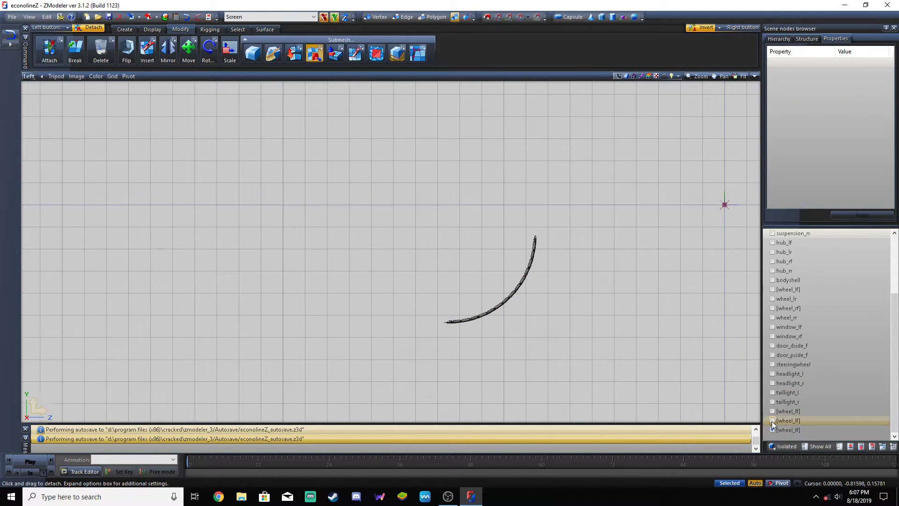
Step: Detach the upper half of the quarter-circle tread arc into a separate object and hide the rest of the arc
{"action": "left_click", "coordinate": [429, 18]}
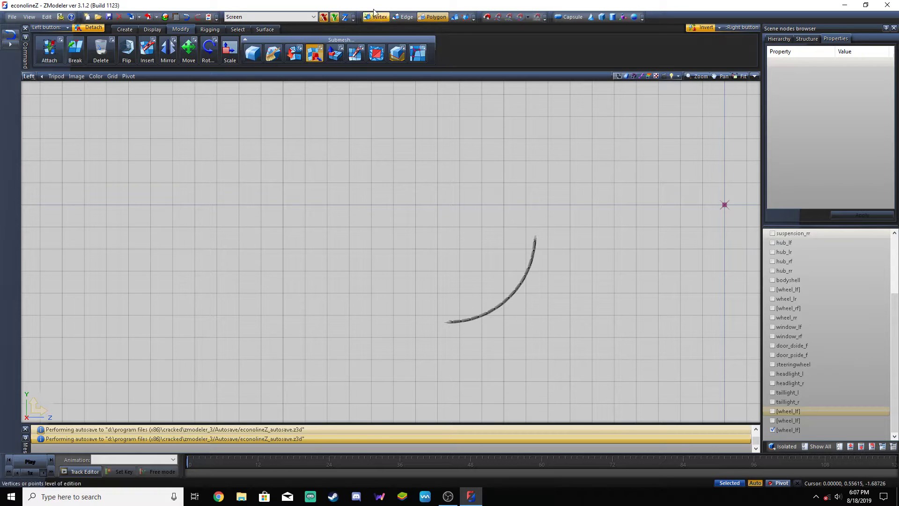
{"action": "left_click", "coordinate": [532, 256]}
{"action": "left_click_drag", "start_coordinate": [568, 220], "coordinate": [509, 300]}
{"action": "left_click", "coordinate": [526, 282]}
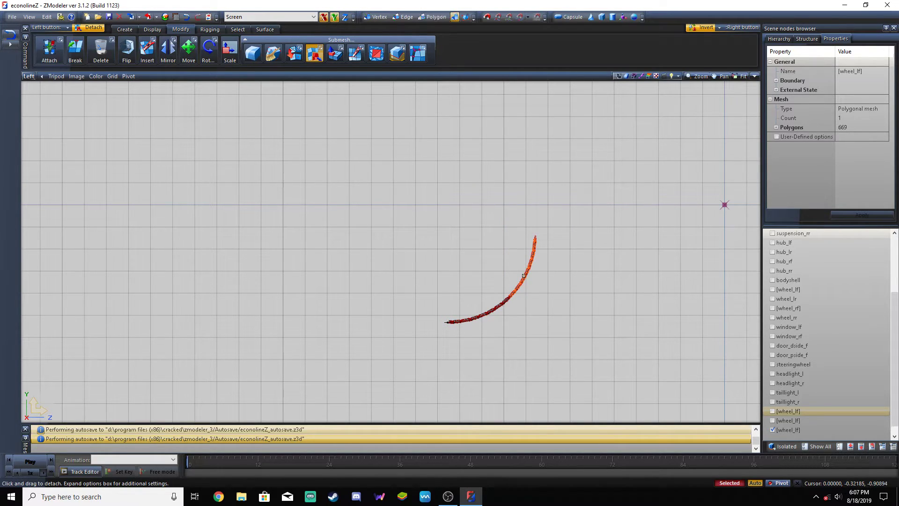
{"action": "key", "text": "space"}
{"action": "scroll", "coordinate": [802, 375], "scroll_direction": "down", "scroll_amount": 2}
{"action": "left_click", "coordinate": [772, 421]}
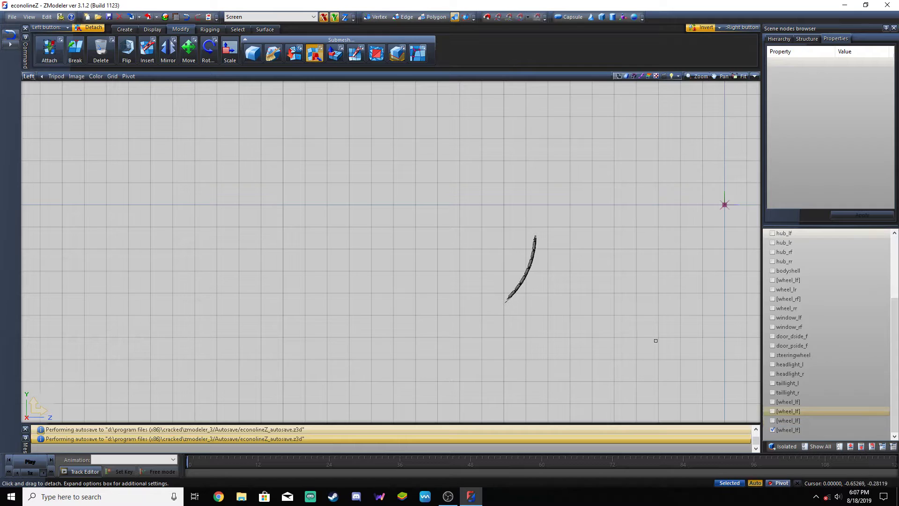
Step: Restore the multi-view layout, change the Front viewport to the Back view and enlarge it around the tread section
{"action": "left_click", "coordinate": [754, 76]}
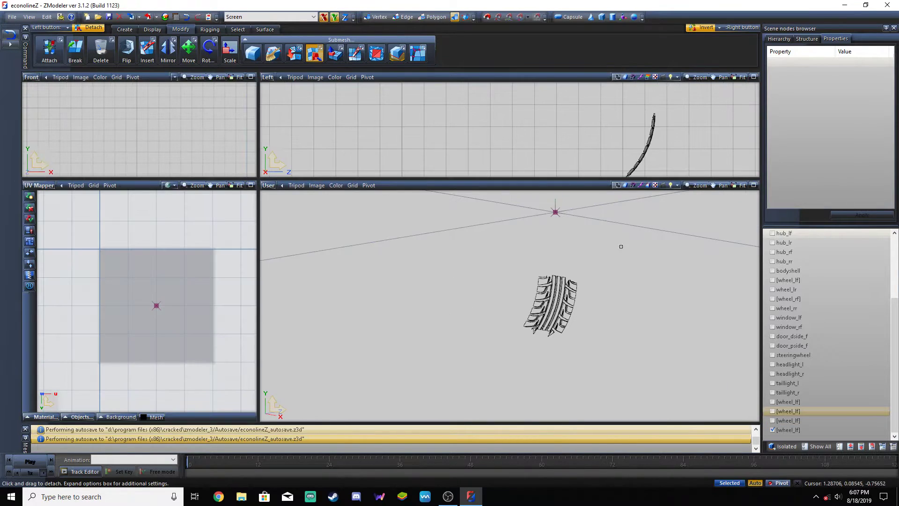
{"action": "left_click", "coordinate": [30, 78]}
{"action": "left_click", "coordinate": [47, 133]}
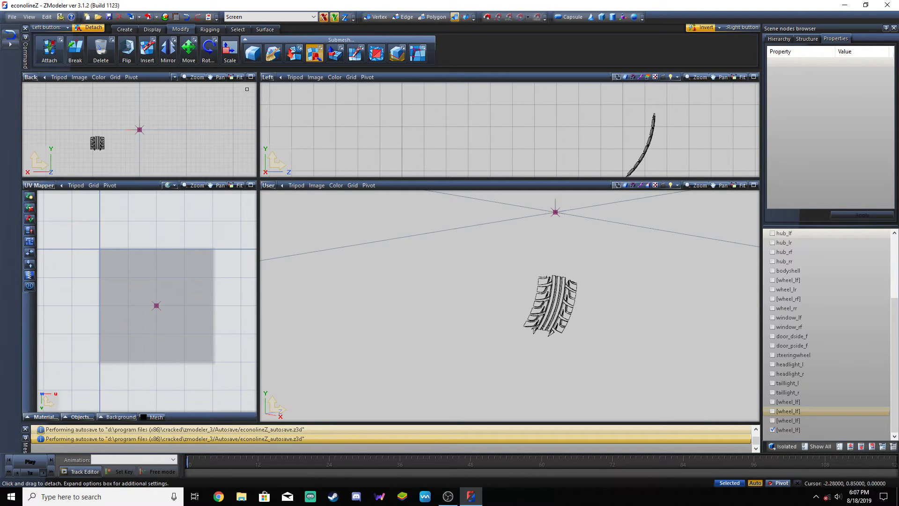
{"action": "left_click", "coordinate": [250, 77]}
{"action": "scroll", "coordinate": [343, 285], "scroll_direction": "up", "scroll_amount": 8}
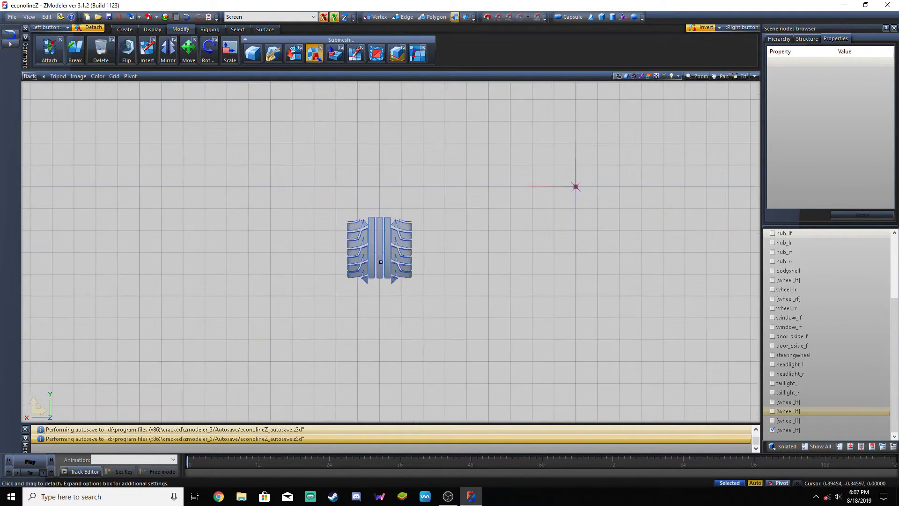
{"action": "scroll", "coordinate": [381, 263], "scroll_direction": "up", "scroll_amount": 4}
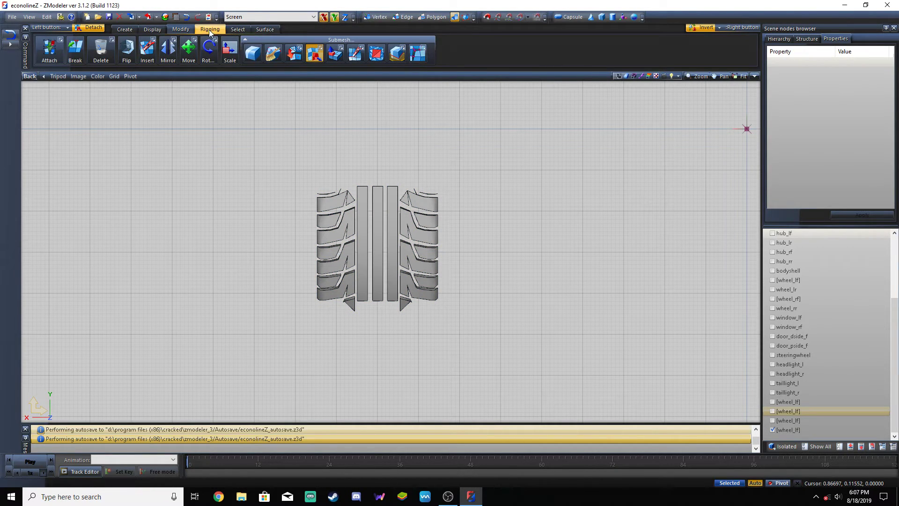
Step: Generate new UV mapping for the tread section from viewport XY, forced onto the tires material
{"action": "left_click", "coordinate": [265, 29]}
{"action": "left_click", "coordinate": [56, 53]}
{"action": "left_click", "coordinate": [372, 233]}
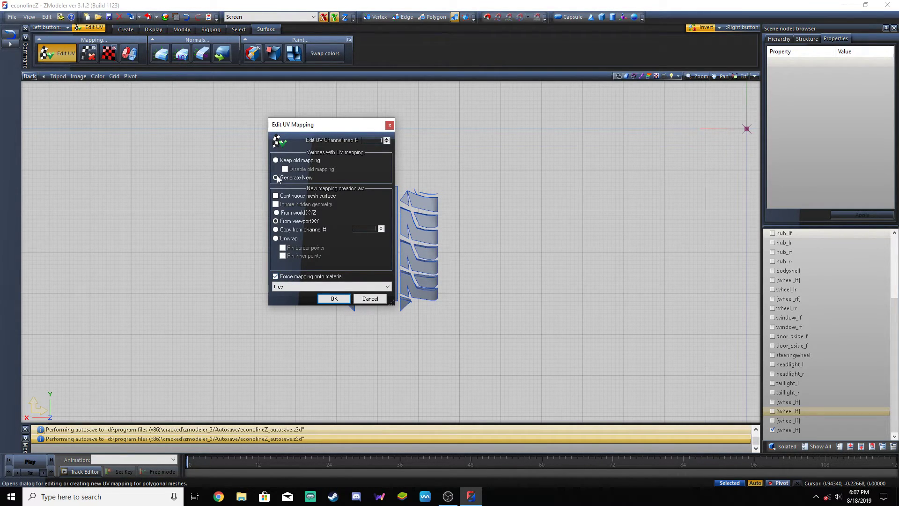
{"action": "left_click", "coordinate": [331, 299]}
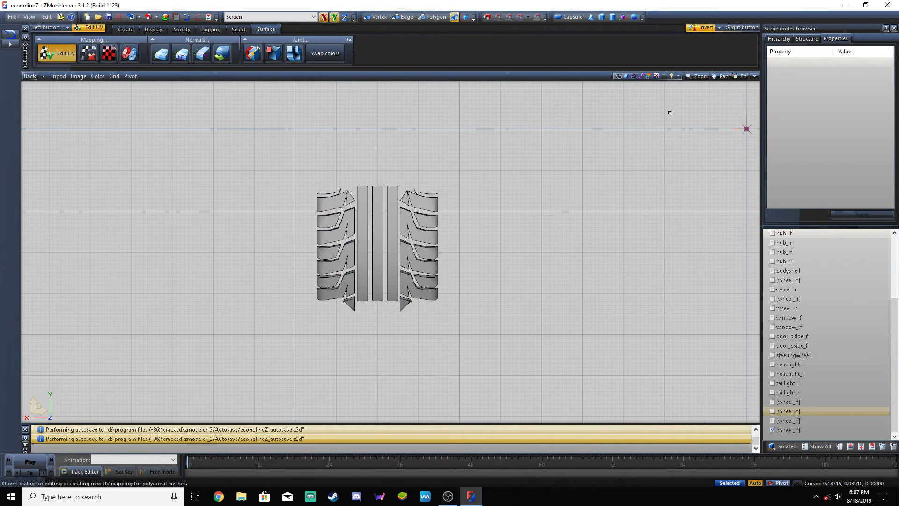
Step: Return to the multi-view layout and display the tread section's UVs over the tires material texture in the UV Mapper
{"action": "left_click", "coordinate": [754, 76]}
{"action": "left_click", "coordinate": [45, 417]}
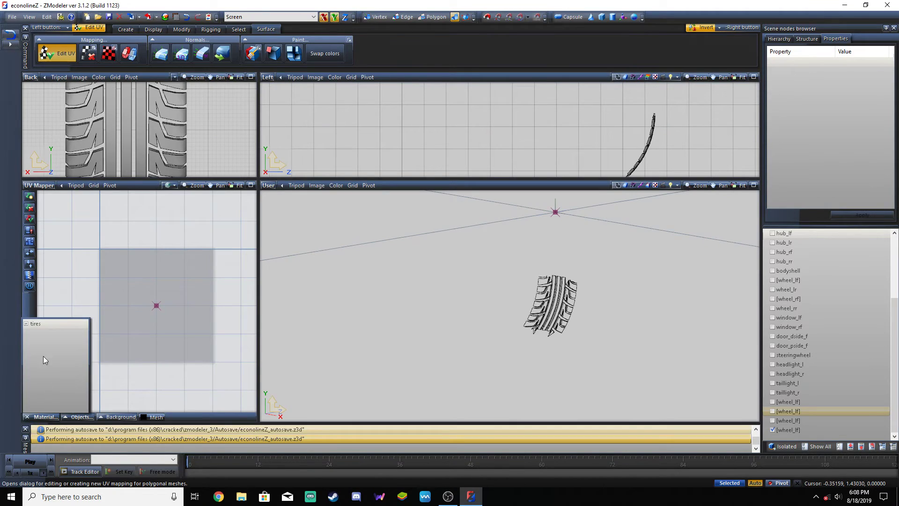
{"action": "left_click", "coordinate": [44, 361]}
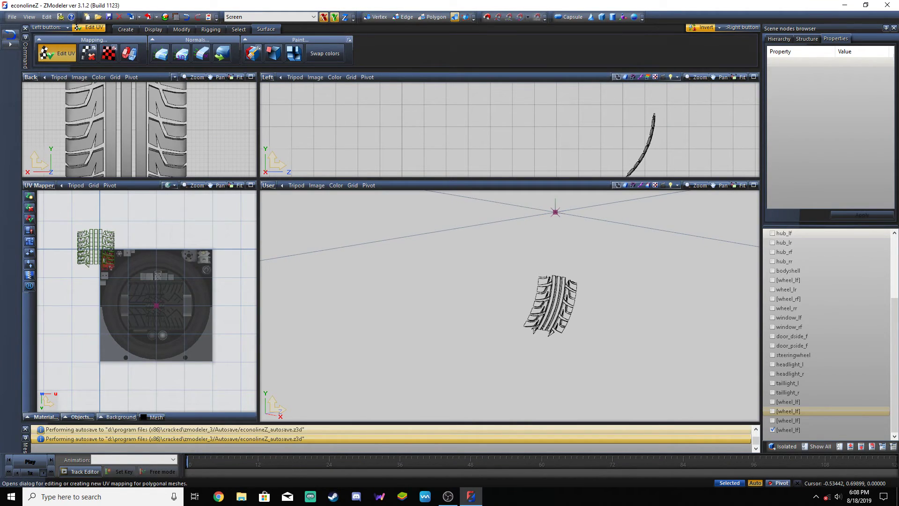